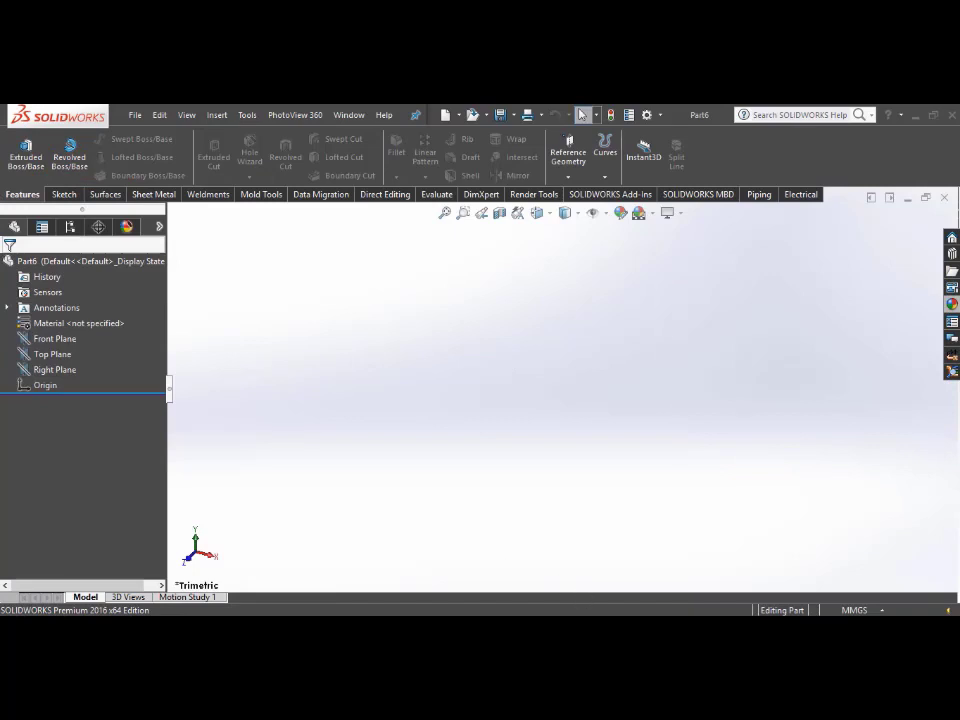
Step: Place the exercise PDF and the SOLIDWORKS part window side by side, and narrow the feature tree pane
click(530, 629)
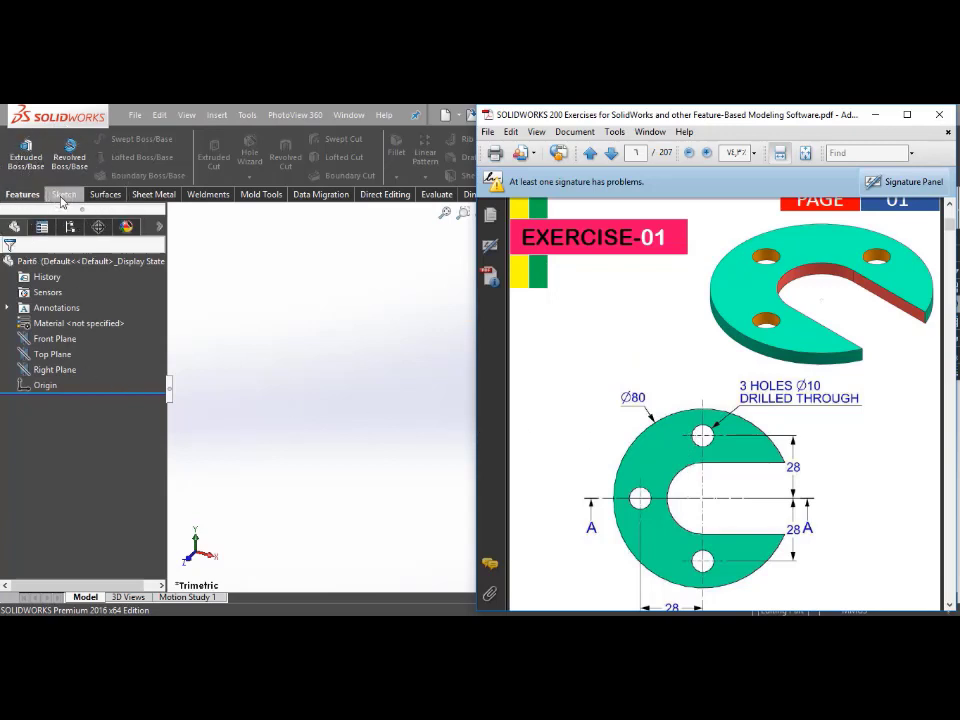
drag(533, 118, 959, 120)
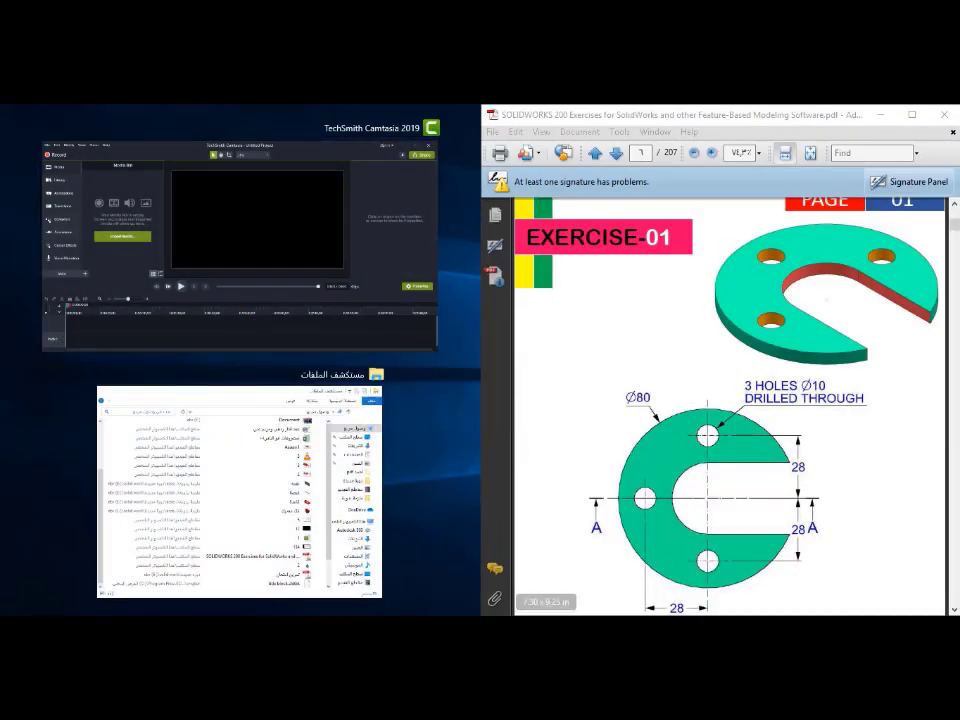
click(598, 628)
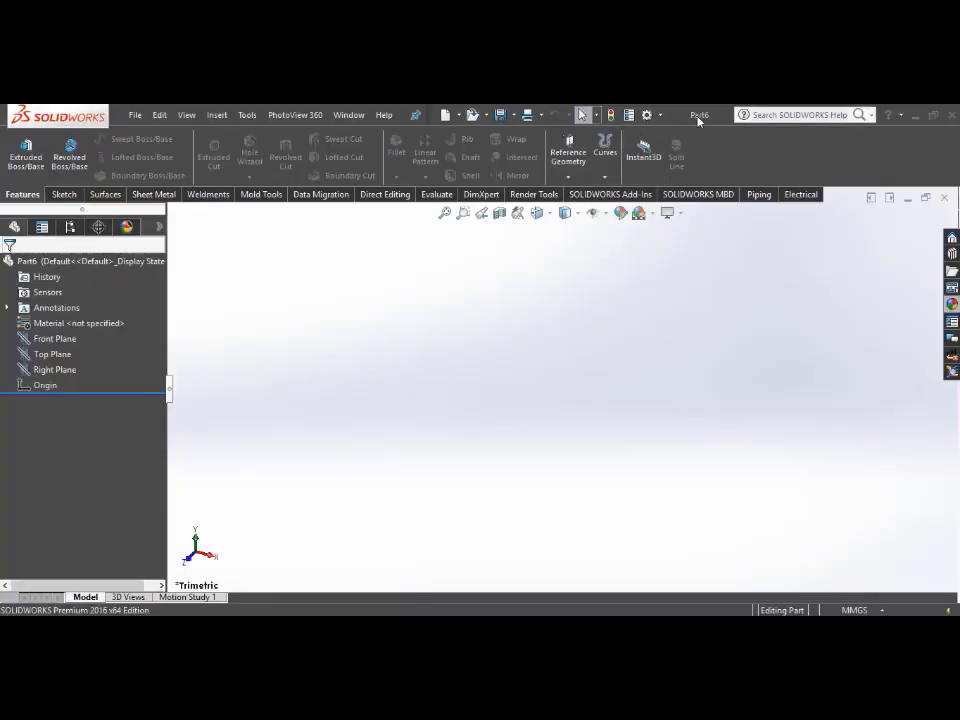
drag(722, 117, 2, 281)
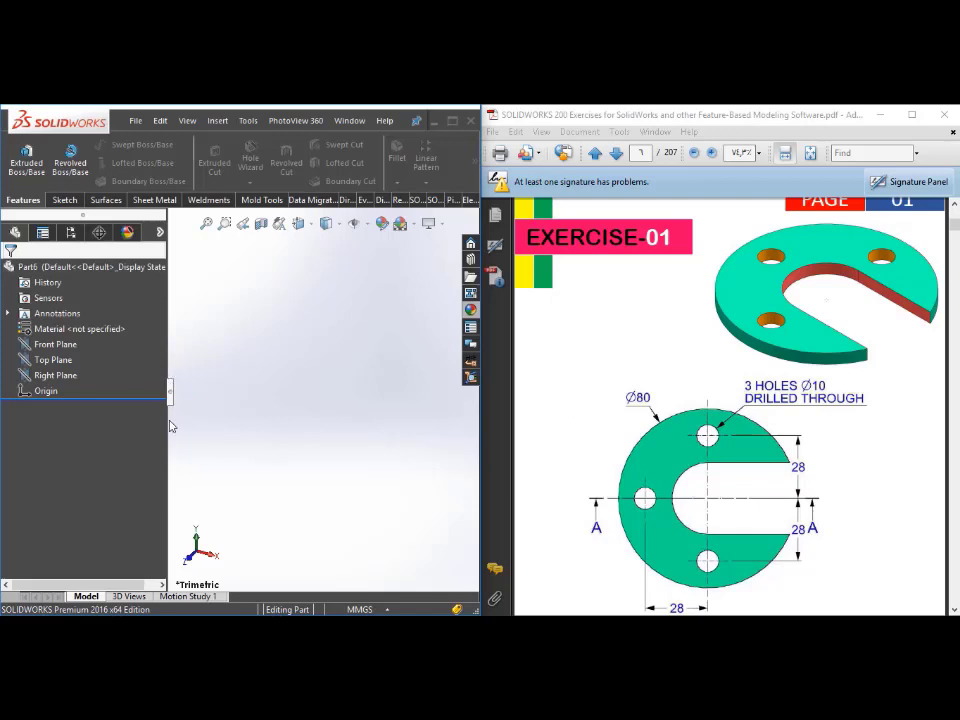
drag(168, 436, 101, 444)
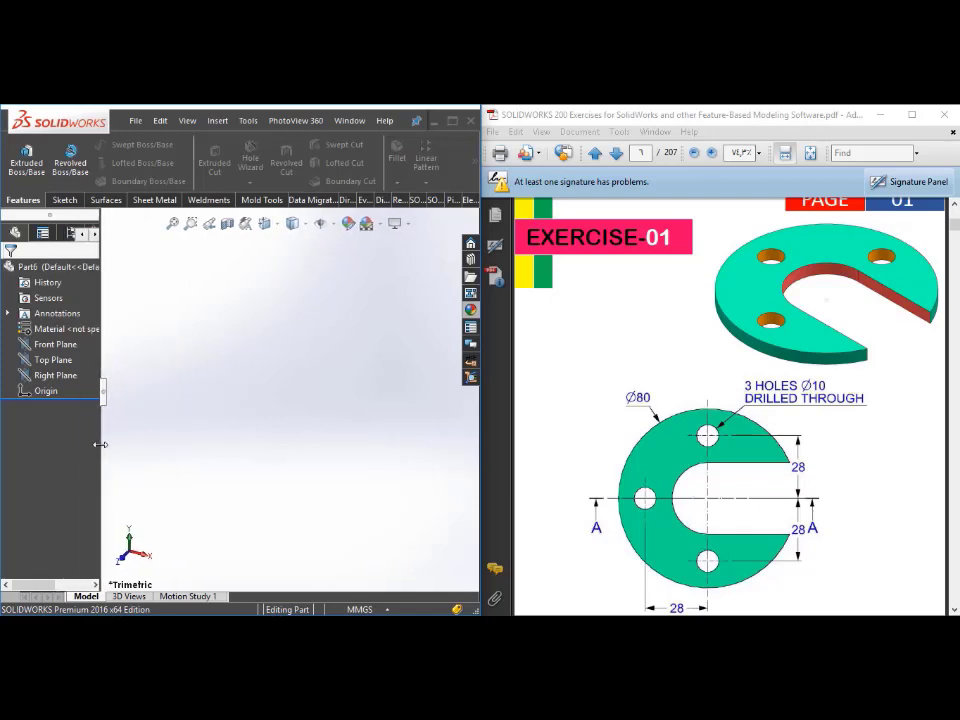
Step: Start a new sketch on the Top Plane
click(64, 200)
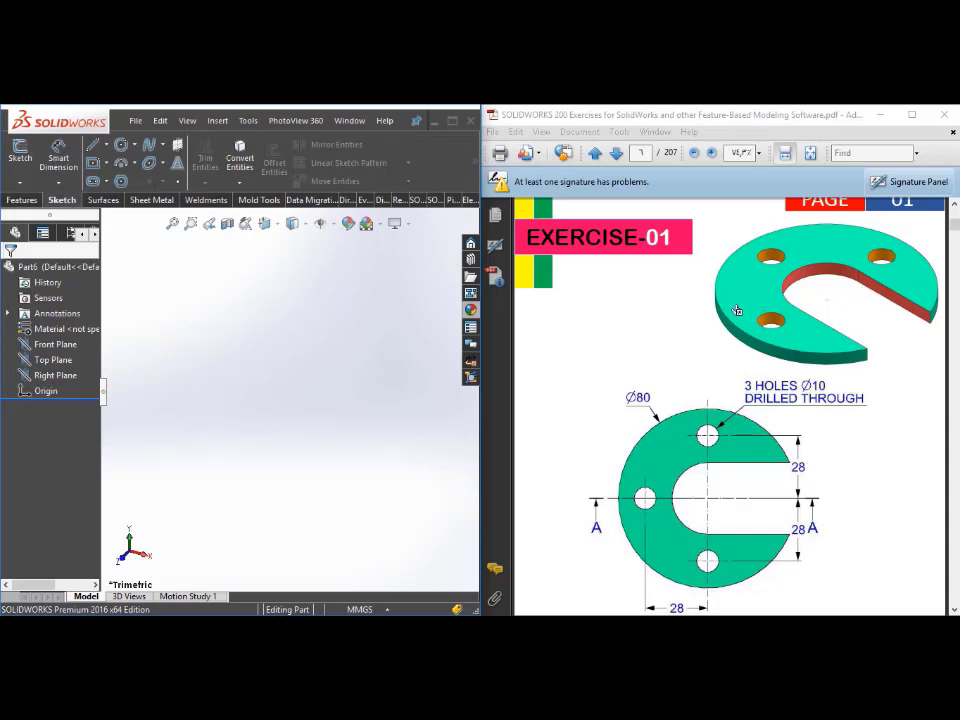
click(45, 362)
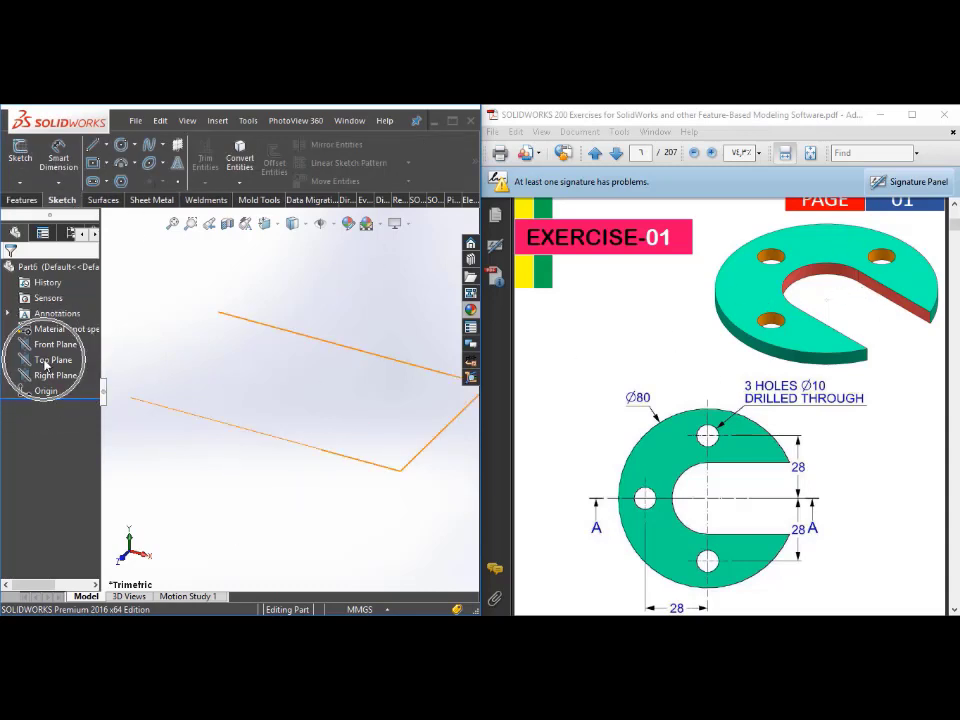
click(45, 362)
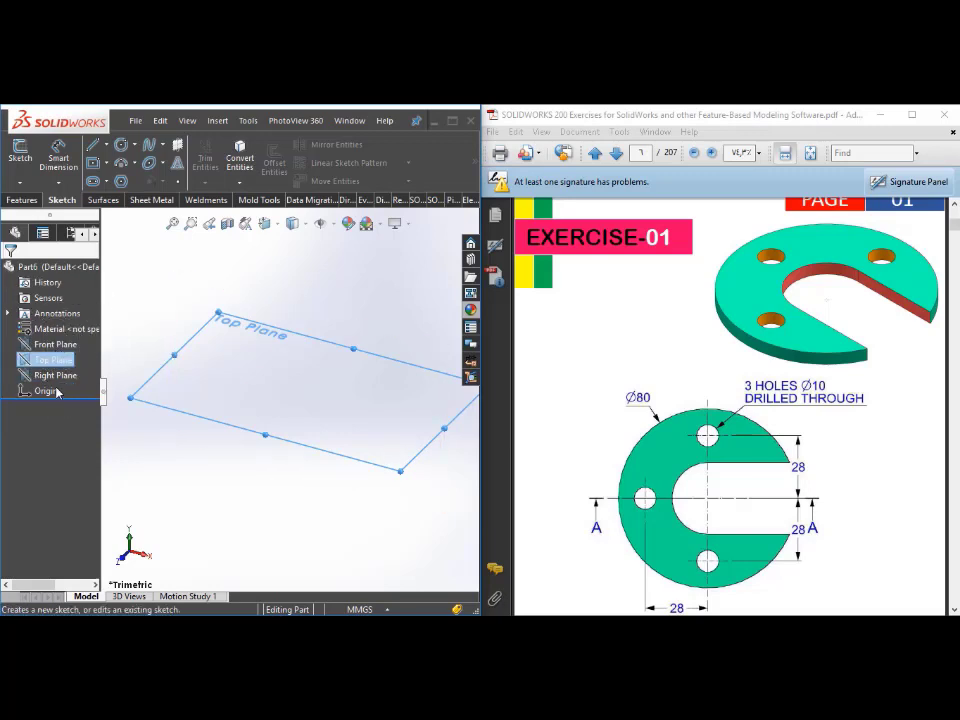
click(55, 361)
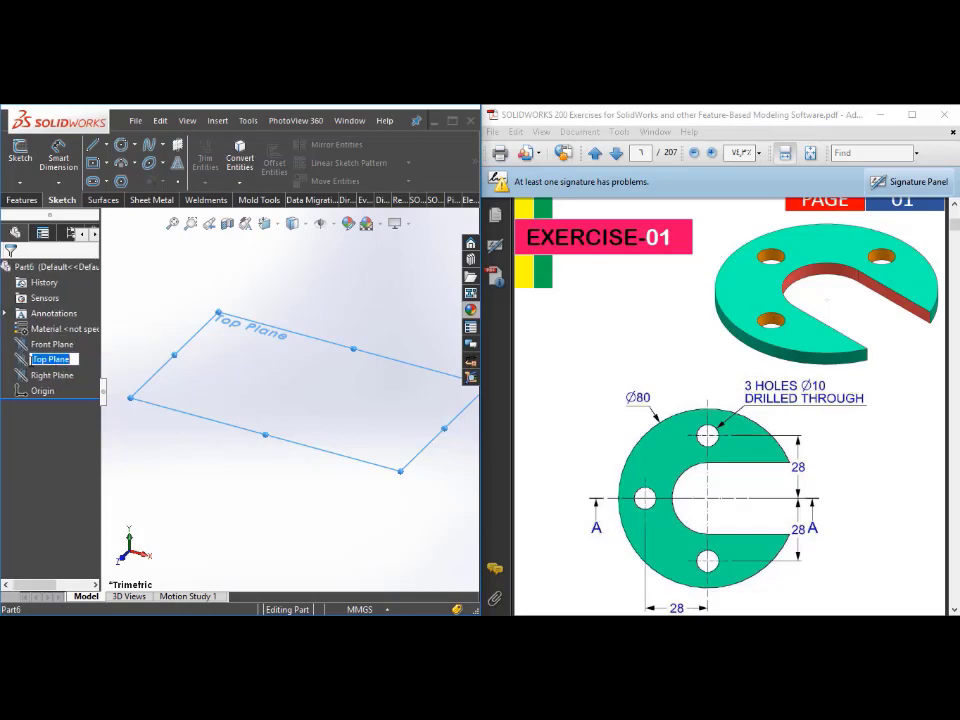
click(28, 360)
click(20, 156)
Step: Draw a circle centred on the origin and dimension its diameter as 80 mm
click(122, 146)
click(289, 391)
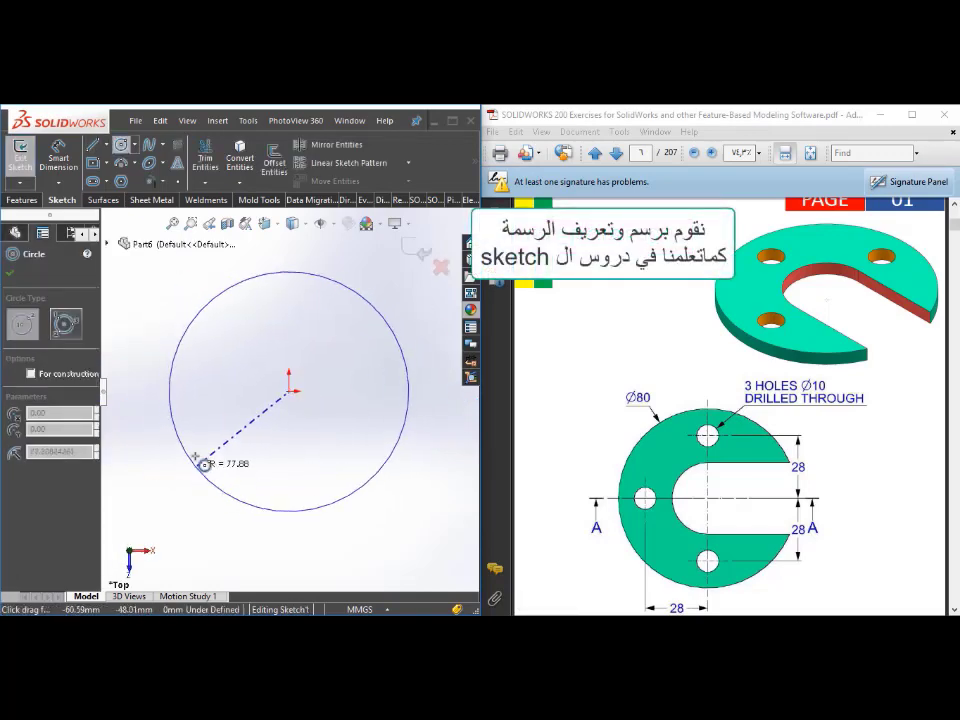
click(203, 446)
click(58, 156)
click(205, 331)
click(160, 273)
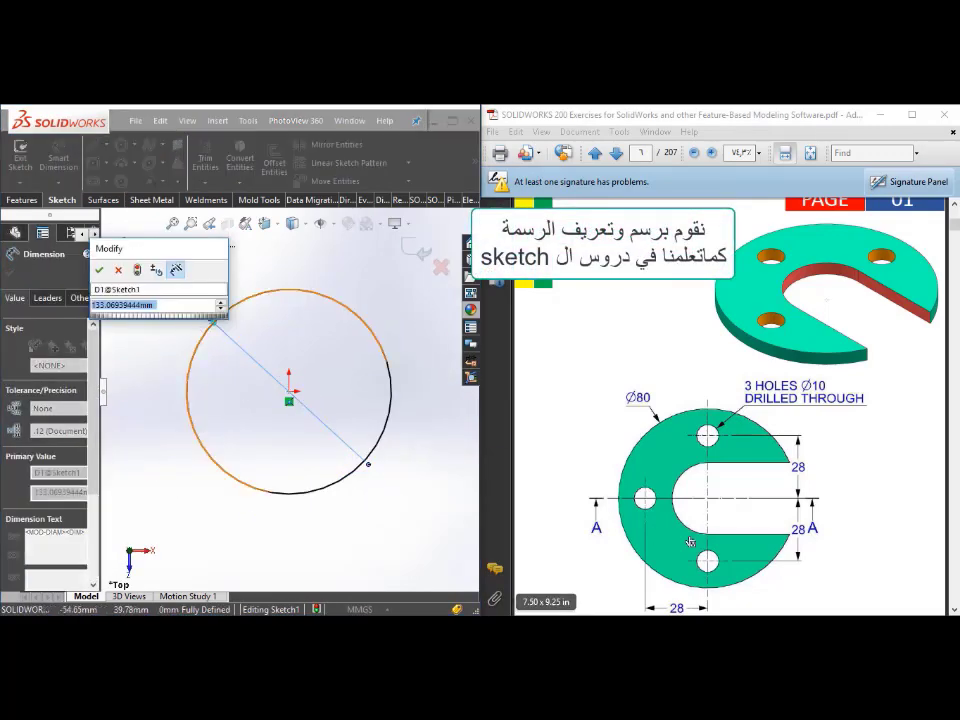
text(80)
key(Return)
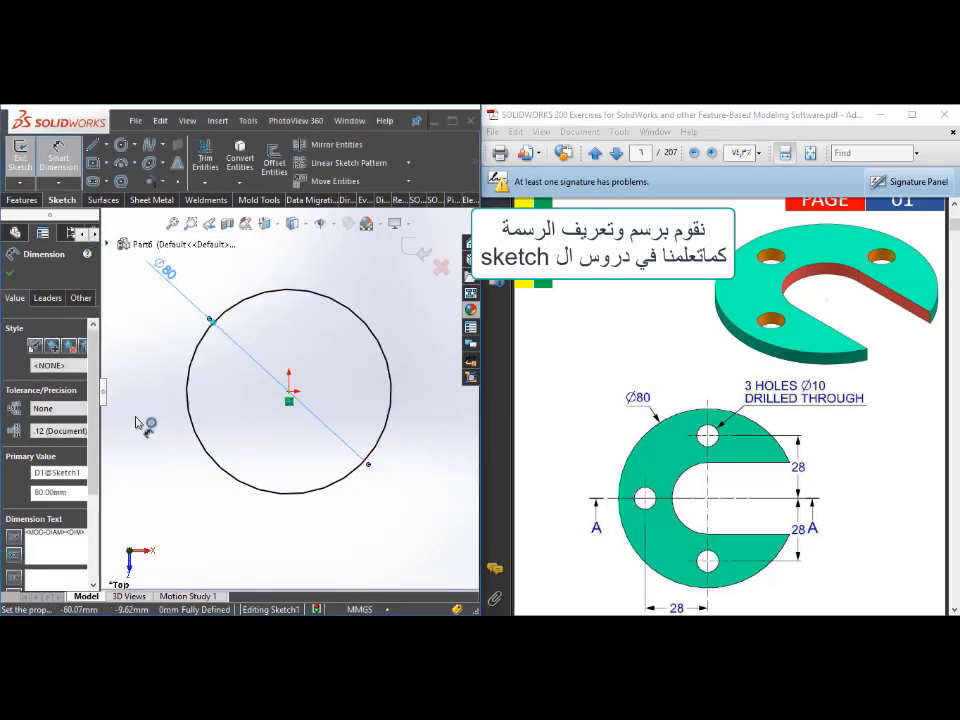
Step: Draw a horizontal and a vertical centerline through the origin, each spanning the full 80 mm circle
click(107, 146)
click(116, 180)
click(187, 392)
click(391, 392)
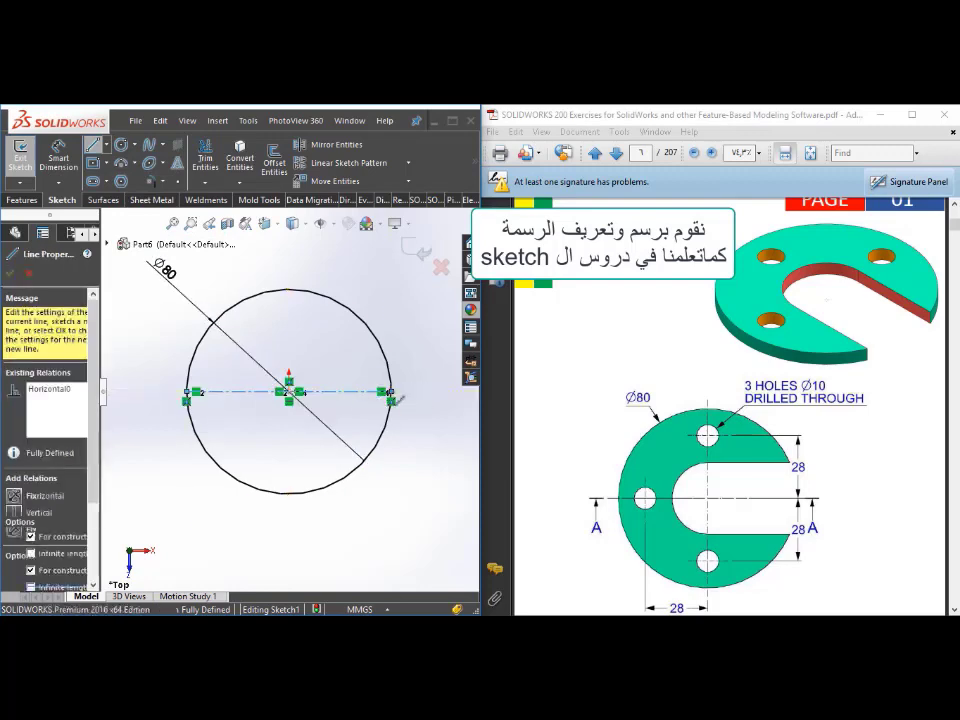
key(Escape)
click(107, 146)
click(116, 180)
click(289, 290)
click(289, 494)
key(Escape)
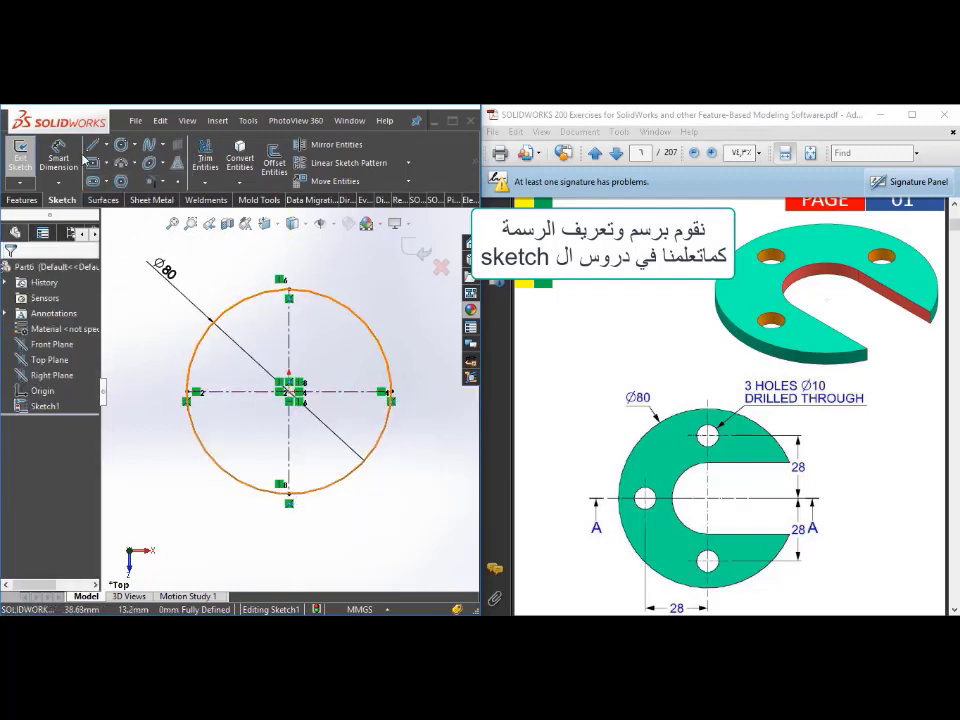
Step: Draw a small hole circle on the upper part of the vertical centerline and set its diameter to 10 mm
click(121, 145)
click(289, 320)
click(296, 331)
key(Escape)
click(59, 157)
click(299, 313)
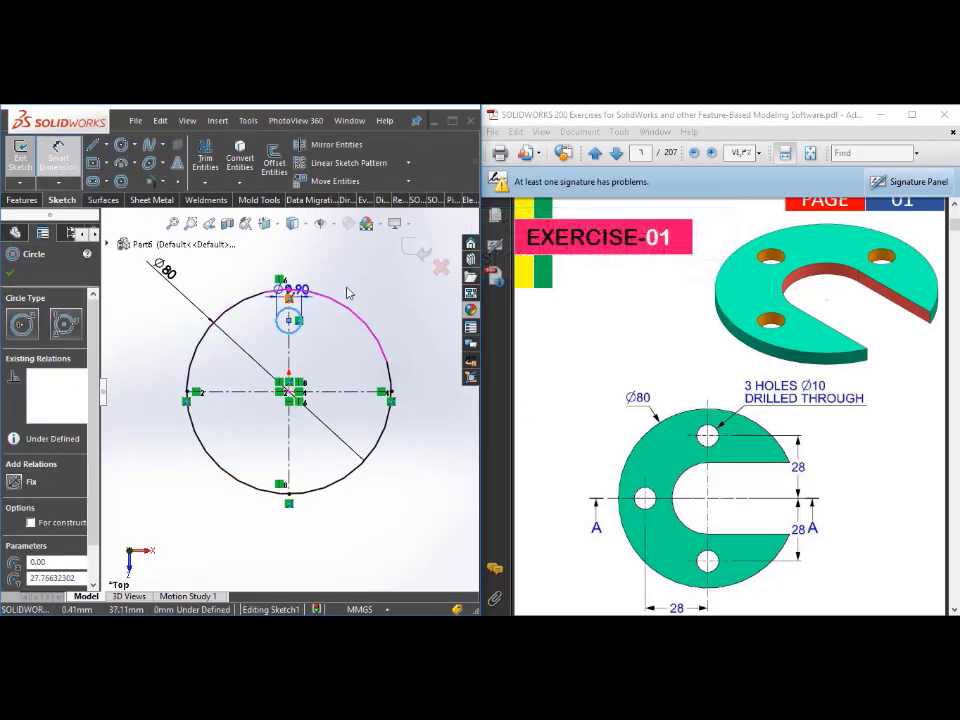
click(346, 277)
text(10)
key(Return)
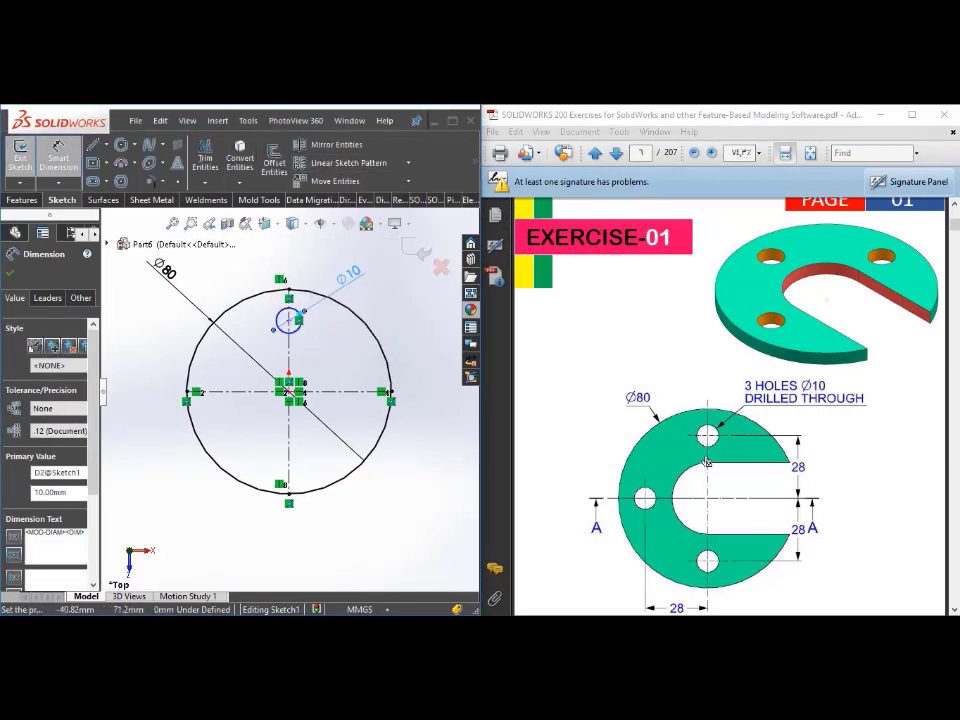
Step: Circular-pattern the 10 mm circle about the origin as 3 instances over 180 degrees, reversed to run around the plate's left side
click(408, 163)
click(362, 200)
drag(102, 440, 160, 450)
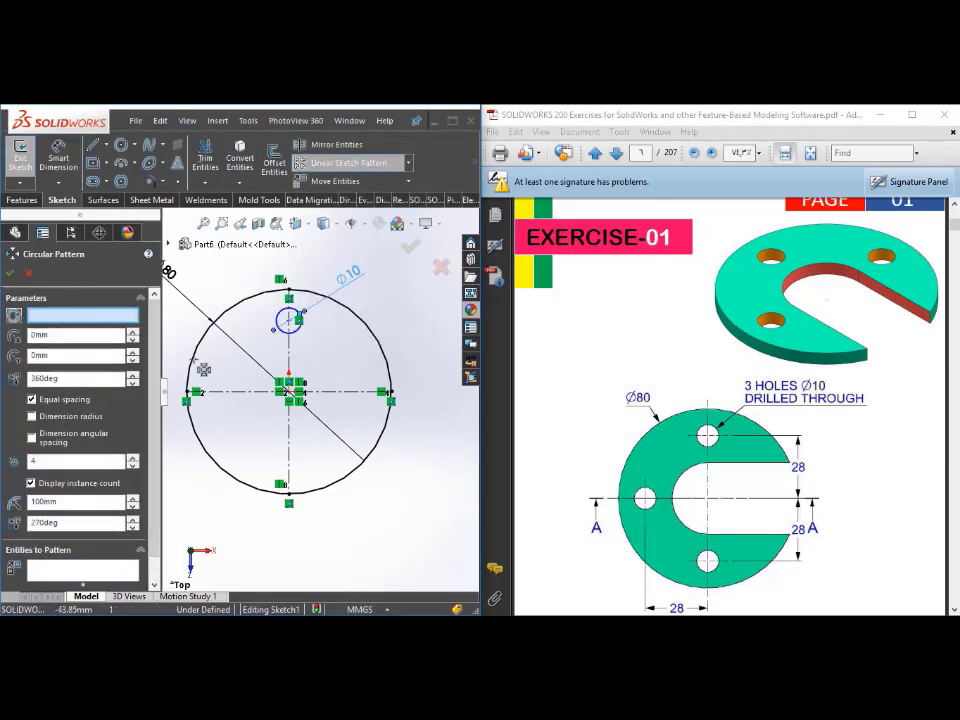
click(93, 573)
click(84, 317)
click(289, 391)
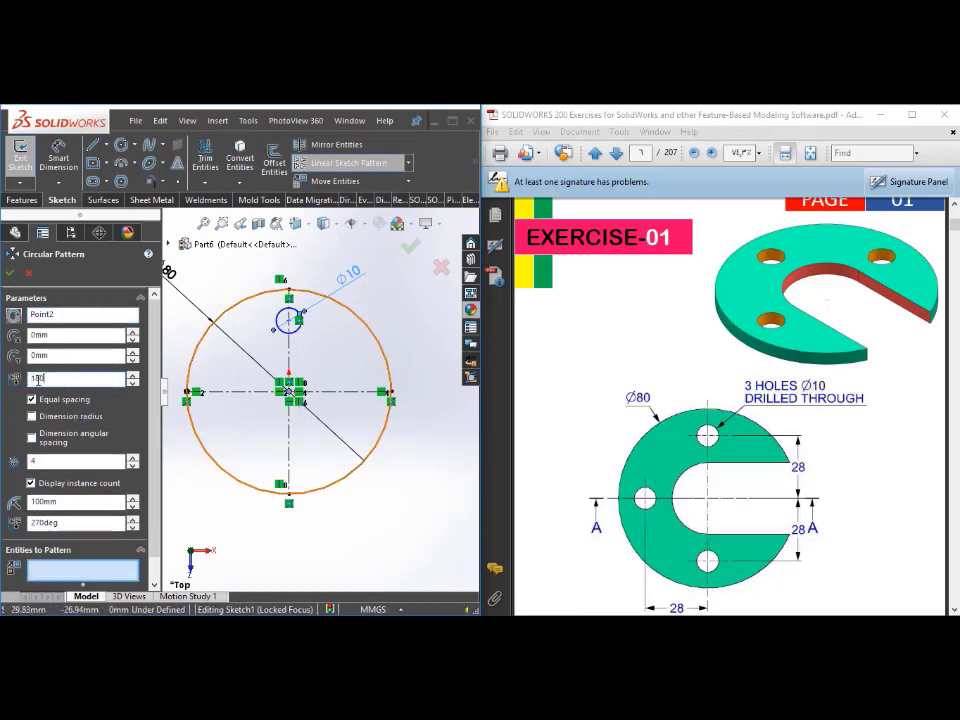
drag(48, 462, 19, 473)
text(3)
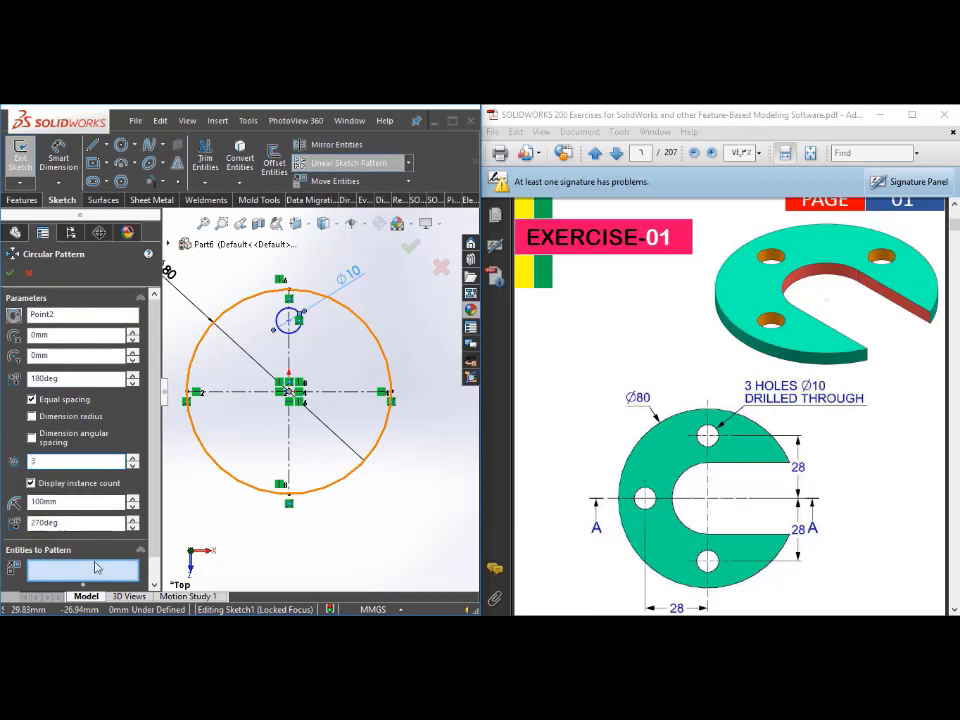
click(95, 568)
click(284, 333)
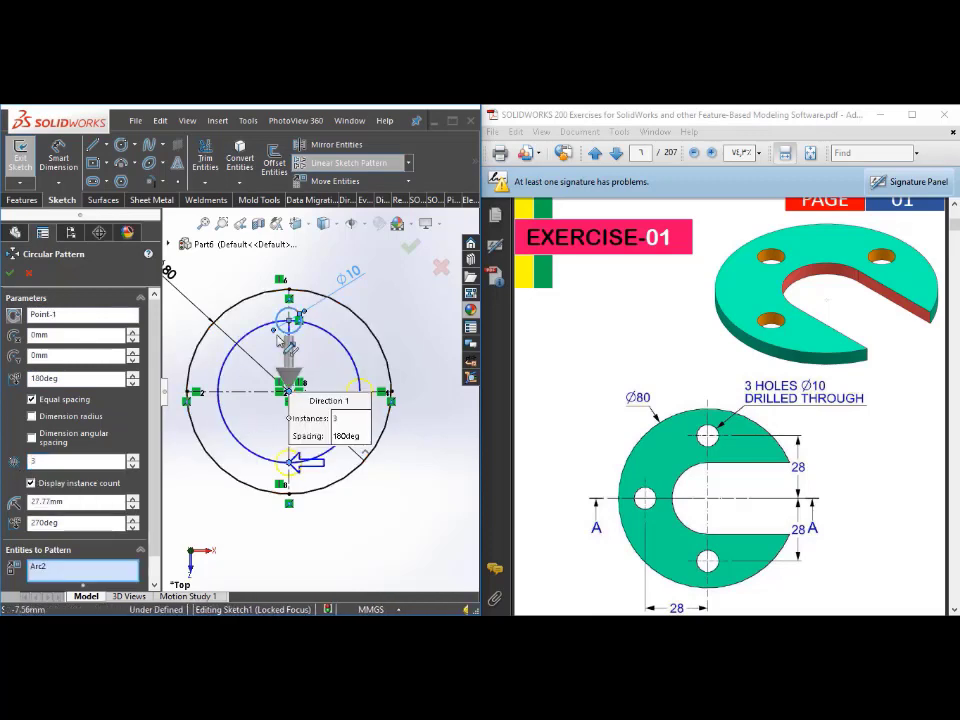
click(14, 315)
click(10, 273)
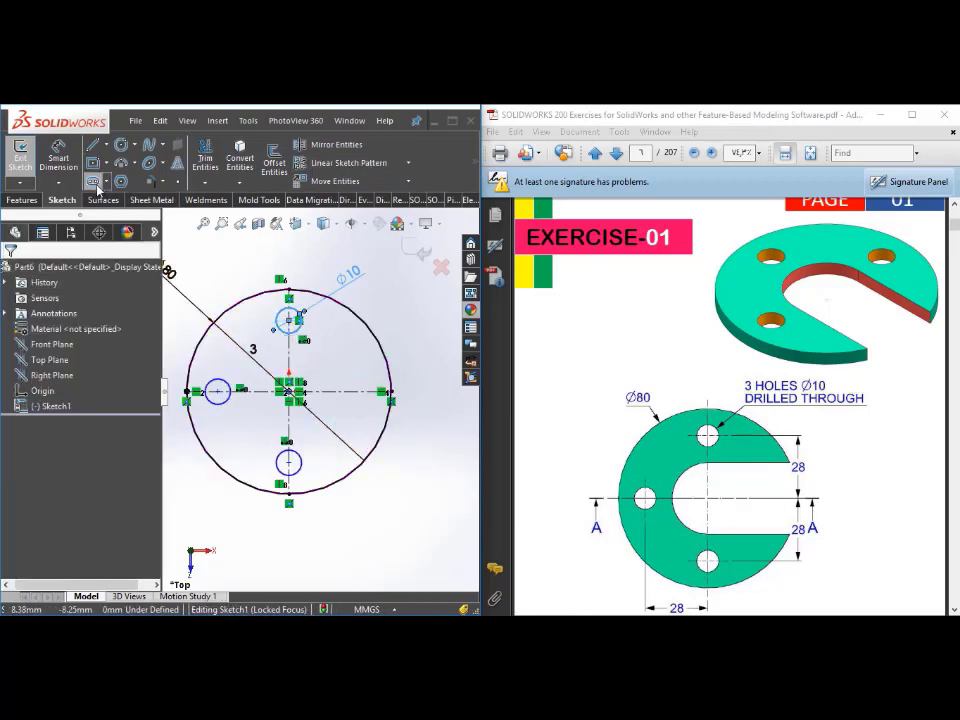
Step: Draw a straight slot with about 14 mm end radius from the origin along the horizontal centerline, extending past the outer circle's right edge
click(92, 181)
click(444, 392)
click(440, 429)
Step: Dimension the upper hole's centre 28 mm from the horizontal centerline
click(58, 157)
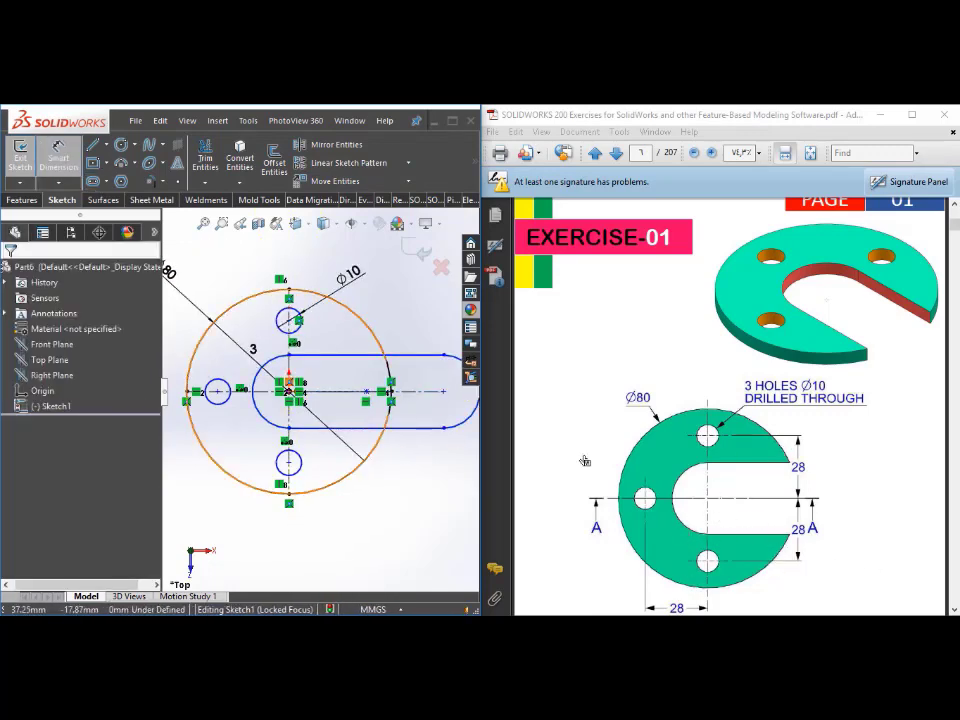
click(289, 320)
click(329, 391)
click(396, 332)
text(28)
key(Return)
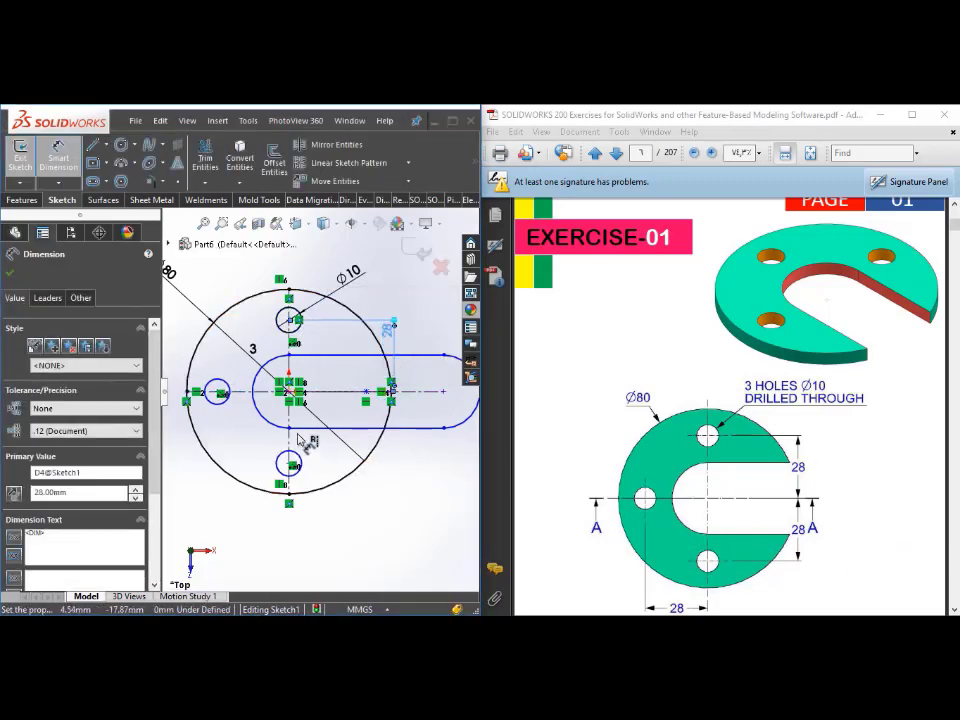
Step: Dimension the lower hole's centre 28 mm from the horizontal centerline
click(289, 463)
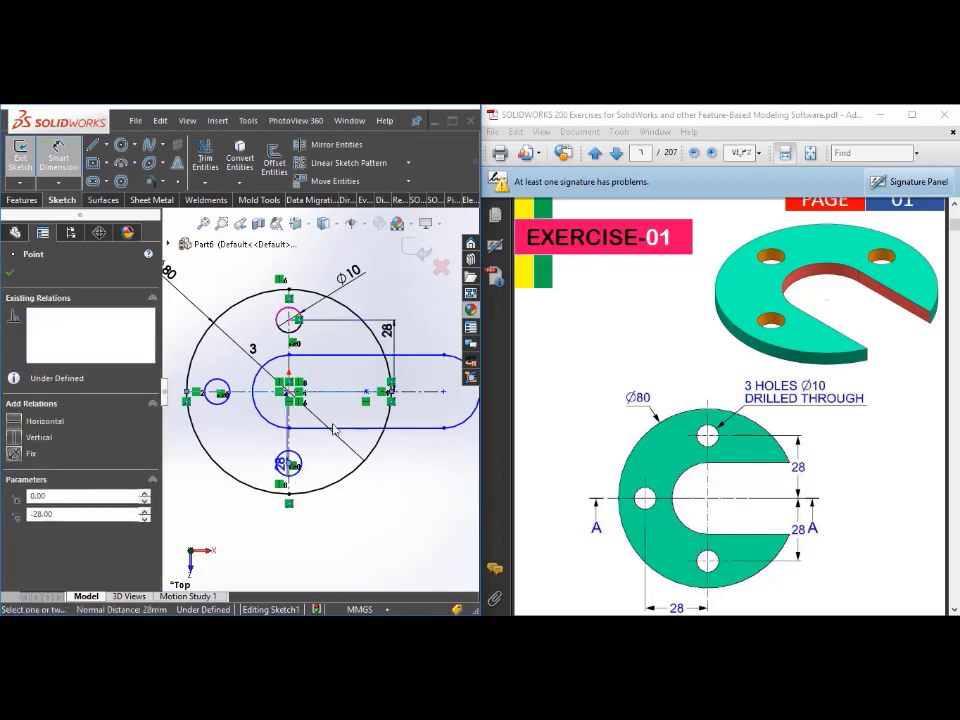
click(341, 392)
click(420, 448)
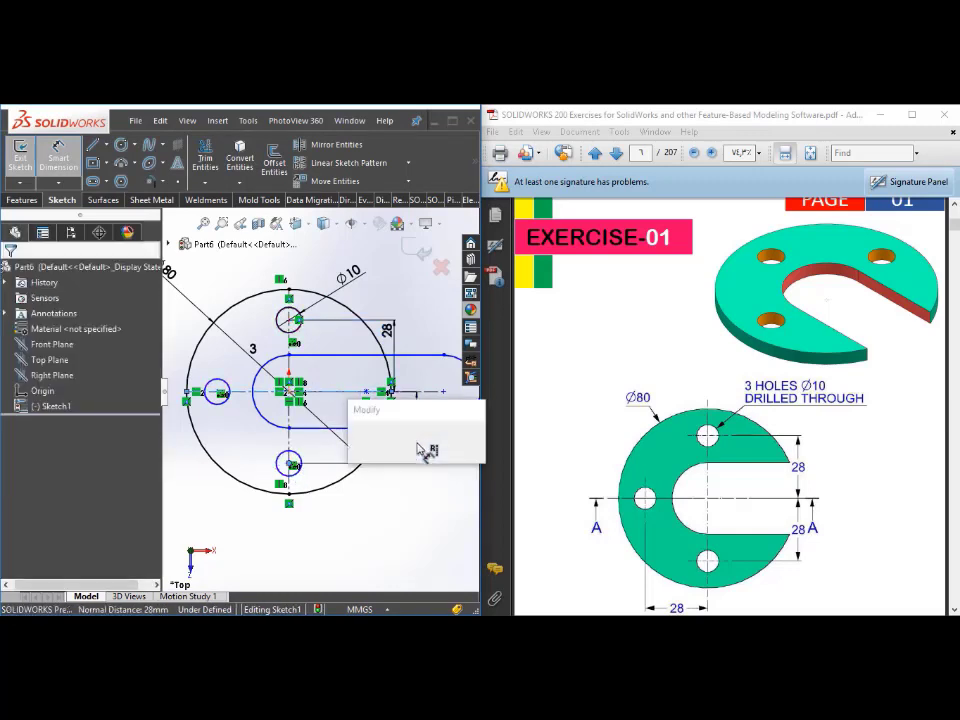
click(360, 440)
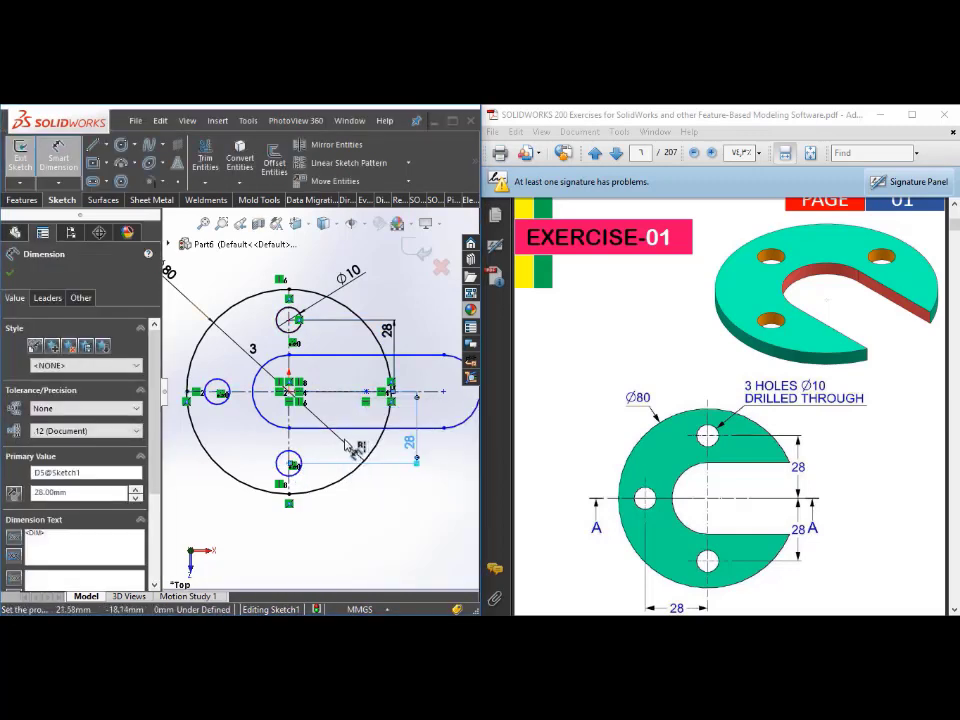
Step: Add a 28 mm horizontal dimension between the centres of the left and lower holes
ctrl+middle_drag(227, 418, 244, 412)
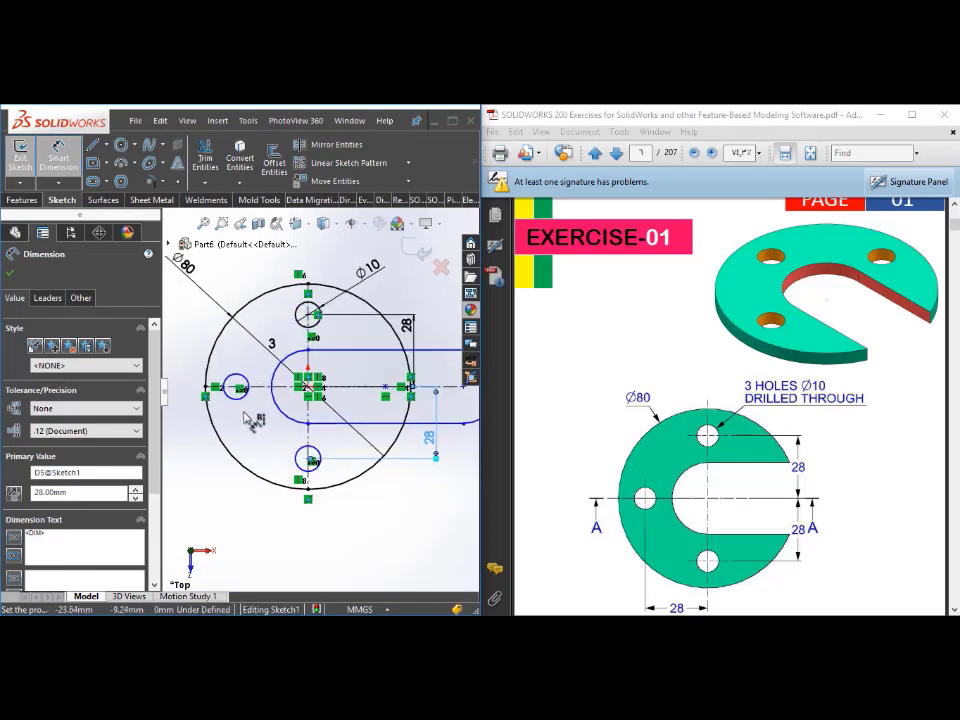
scroll(250, 420, down, 1)
click(238, 381)
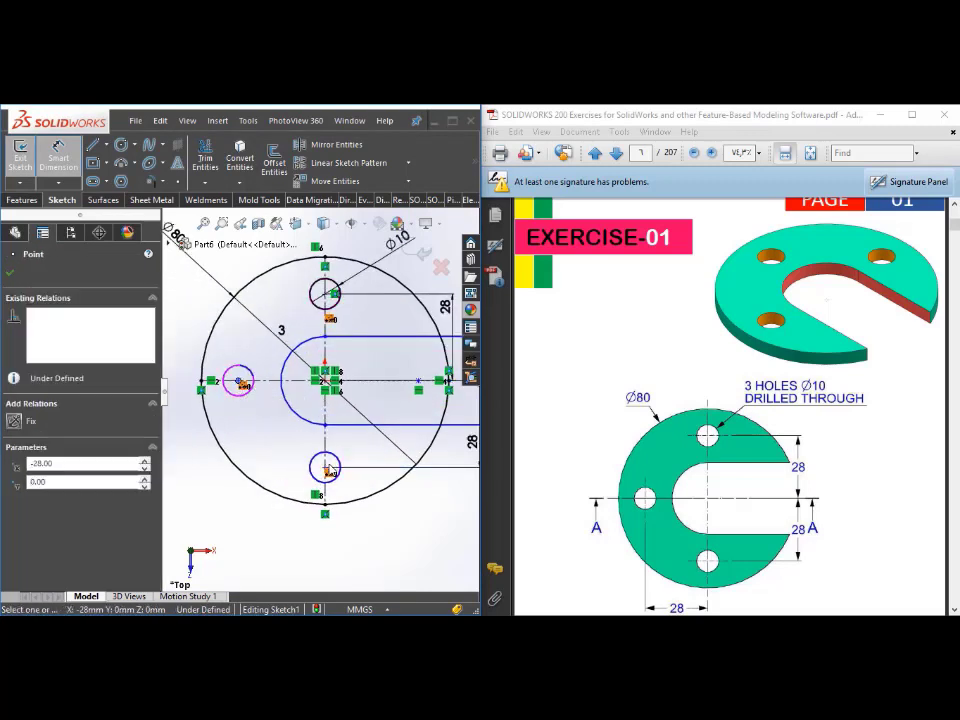
click(325, 468)
click(302, 542)
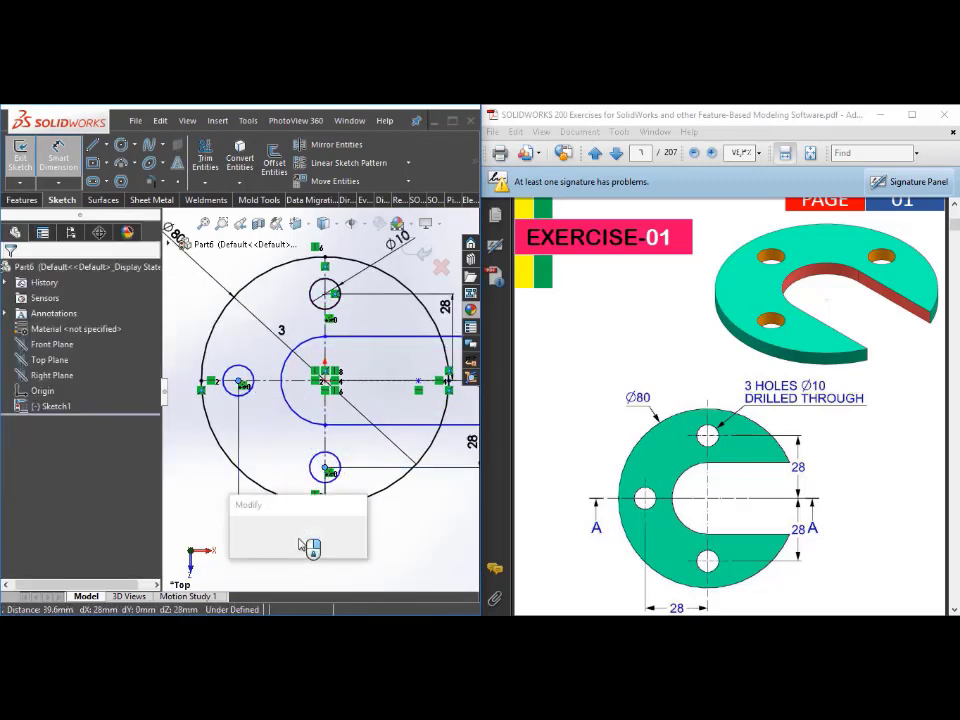
click(241, 538)
key(Escape)
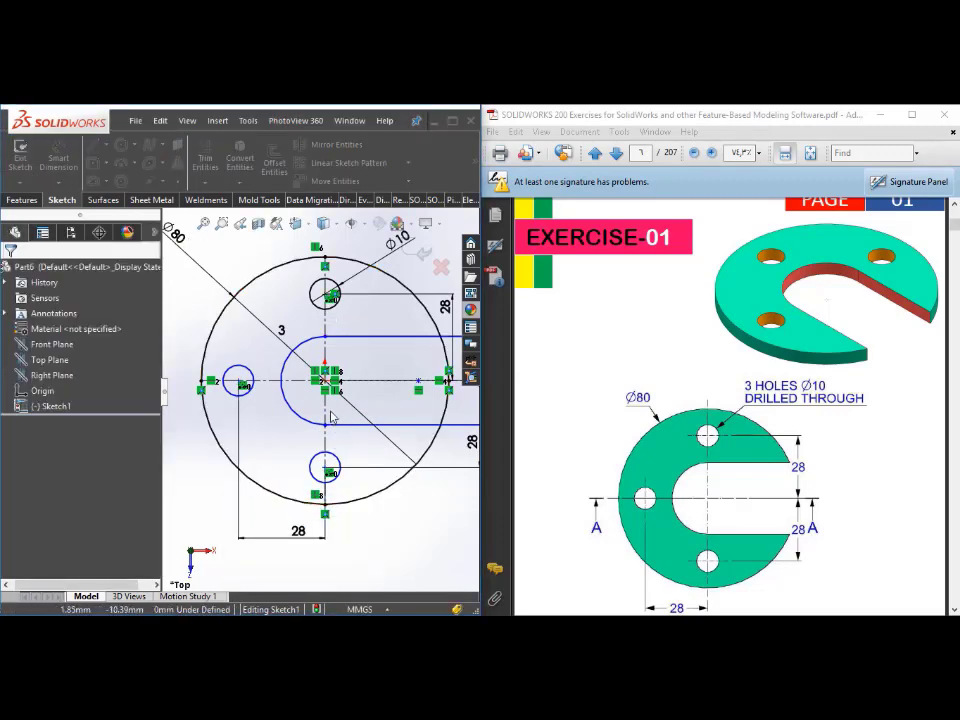
Step: Compare the sketched slot with the Exercise-01 drawing and examine the drawing's front and section views for slot dimensions
scroll(331, 488, down, 4)
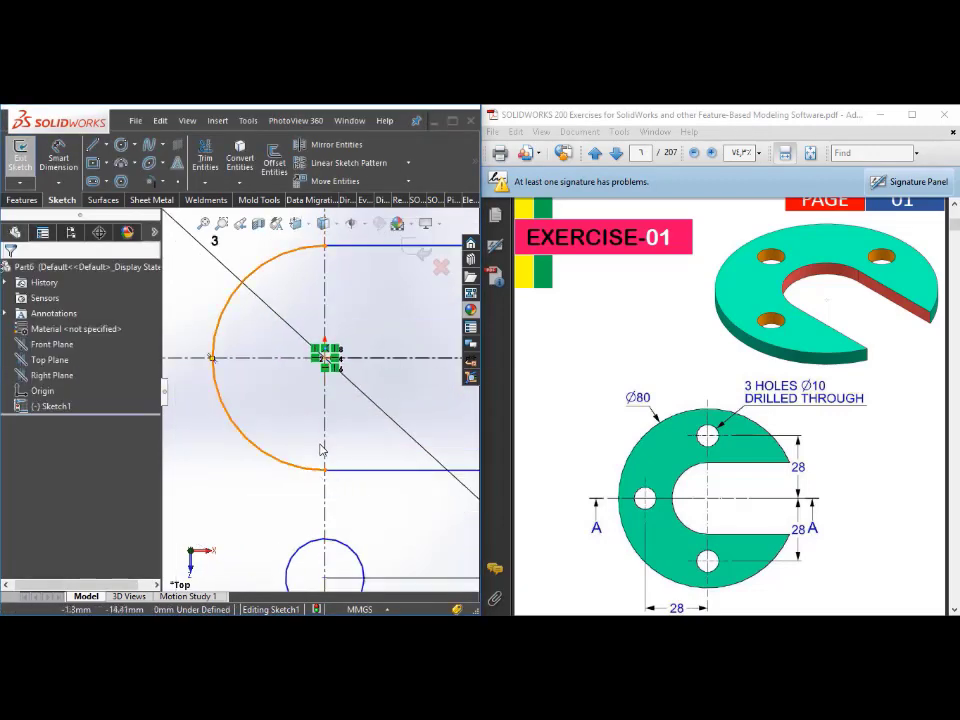
click(293, 479)
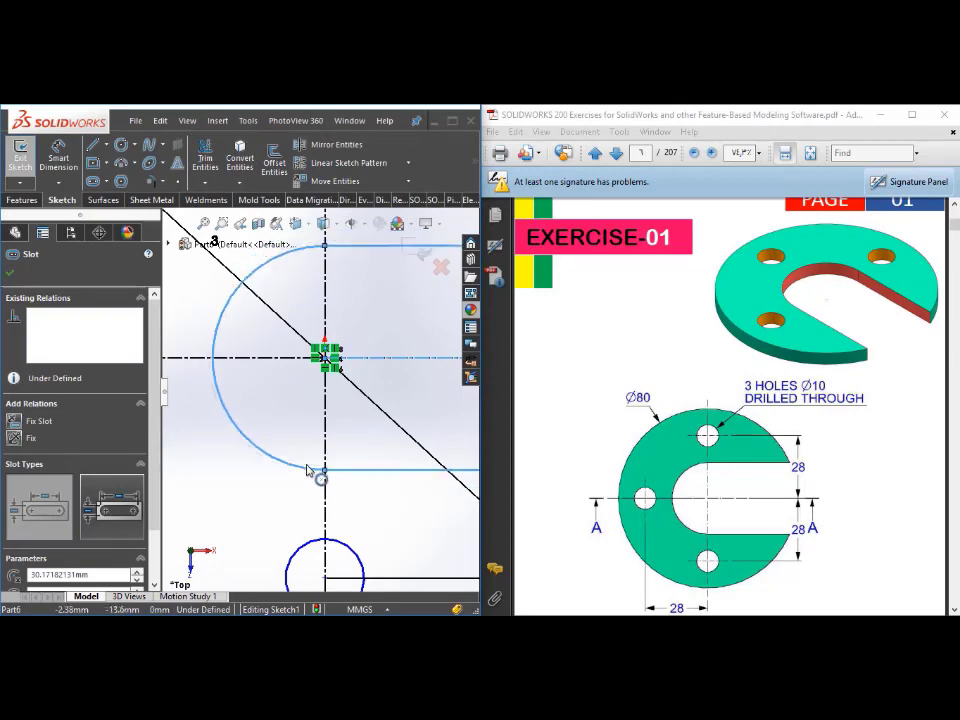
scroll(405, 502, up, 4)
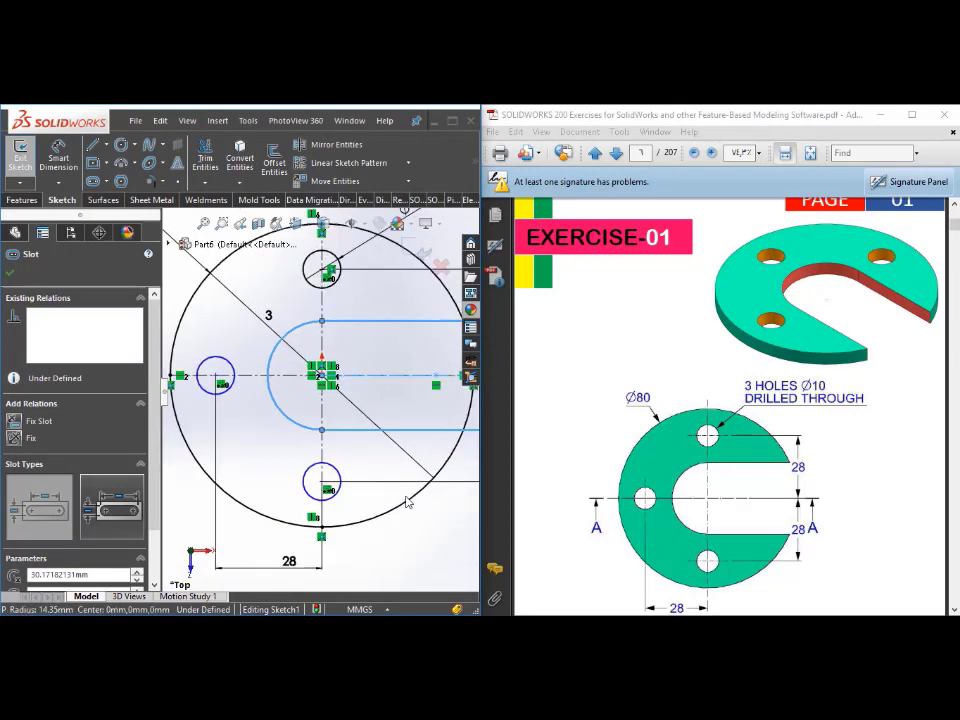
scroll(435, 493, up, 3)
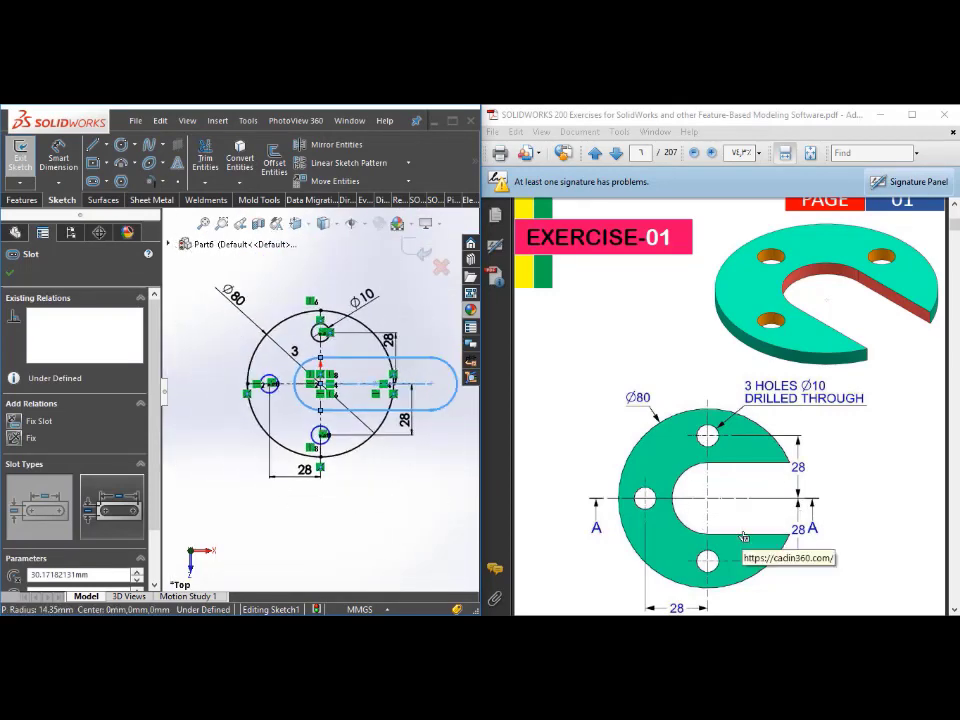
scroll(850, 515, down, 3)
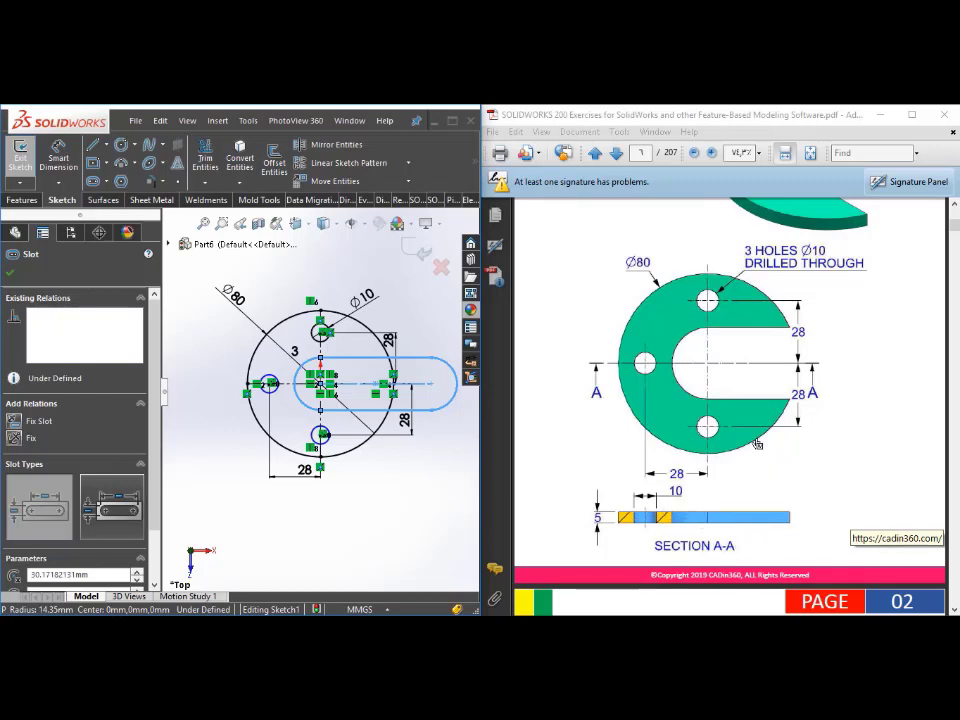
scroll(799, 479, up, 1)
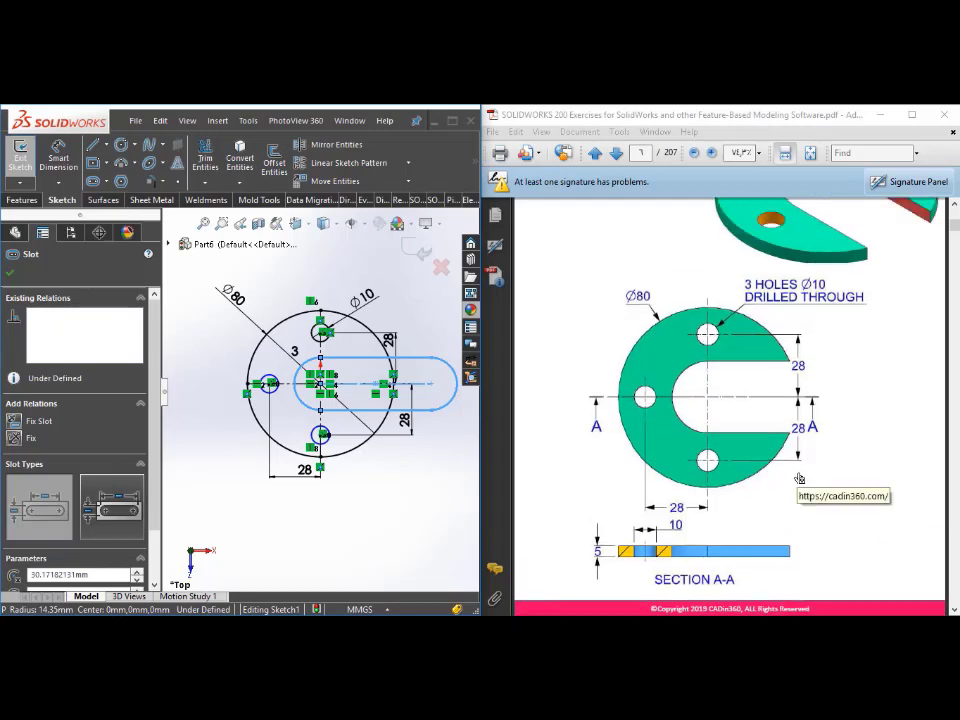
scroll(332, 377, down, 4)
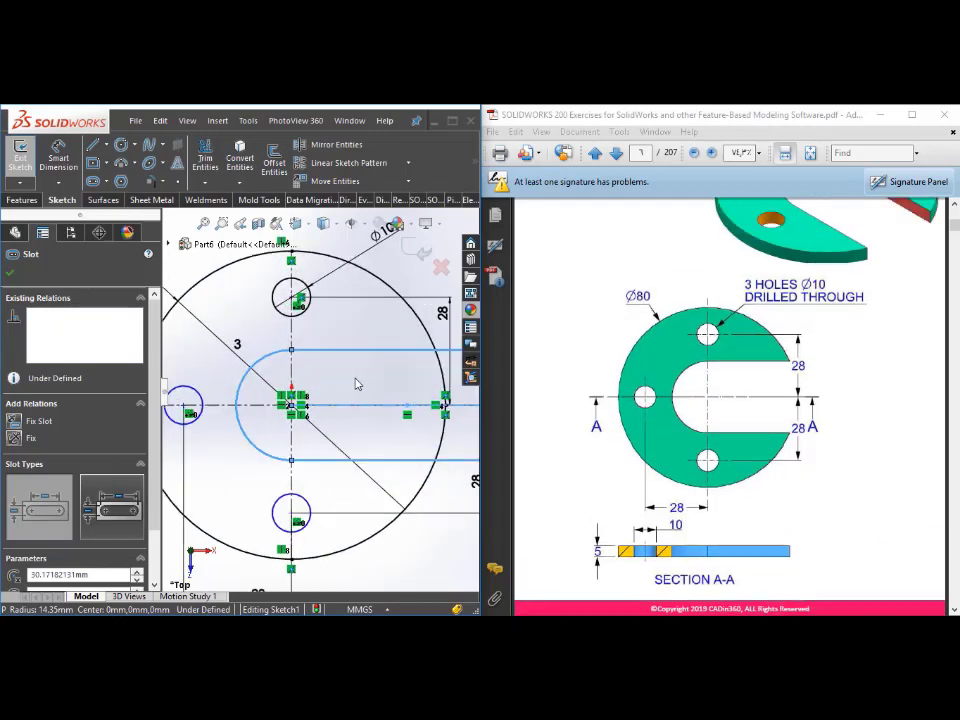
scroll(355, 384, up, 3)
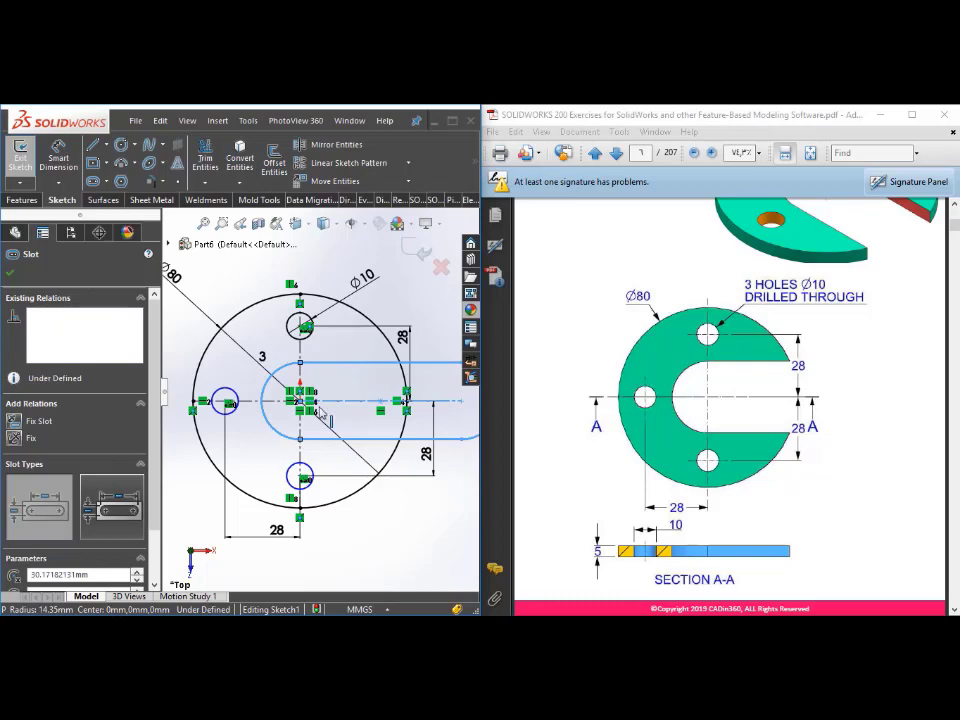
scroll(350, 426, up, 2)
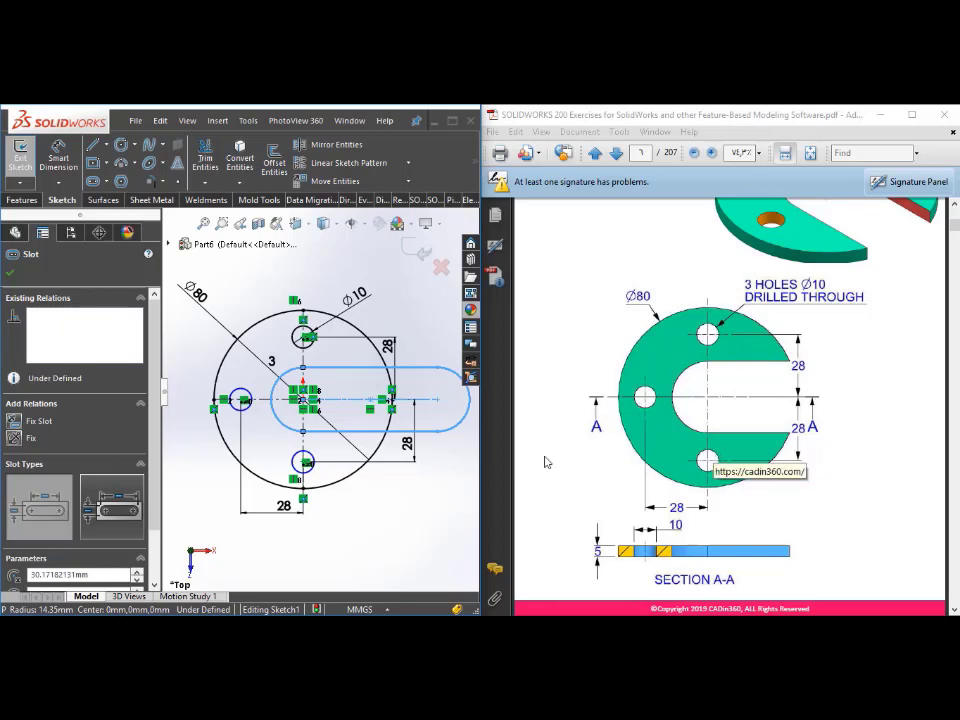
Step: Dimension the slot's rounded inner end with a radius of 15 mm
click(60, 158)
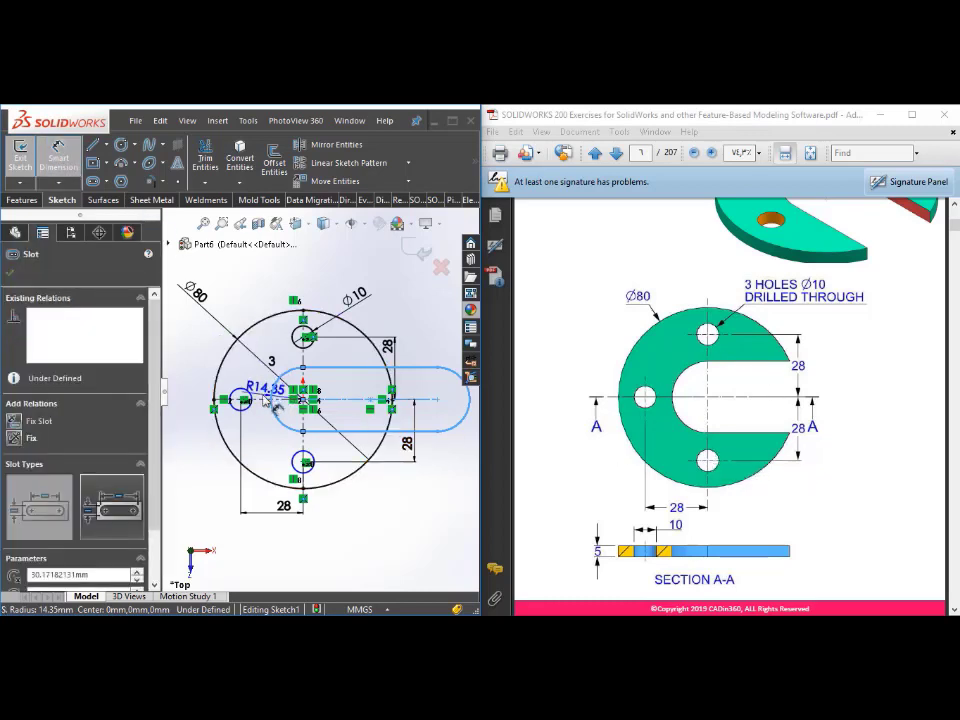
click(250, 378)
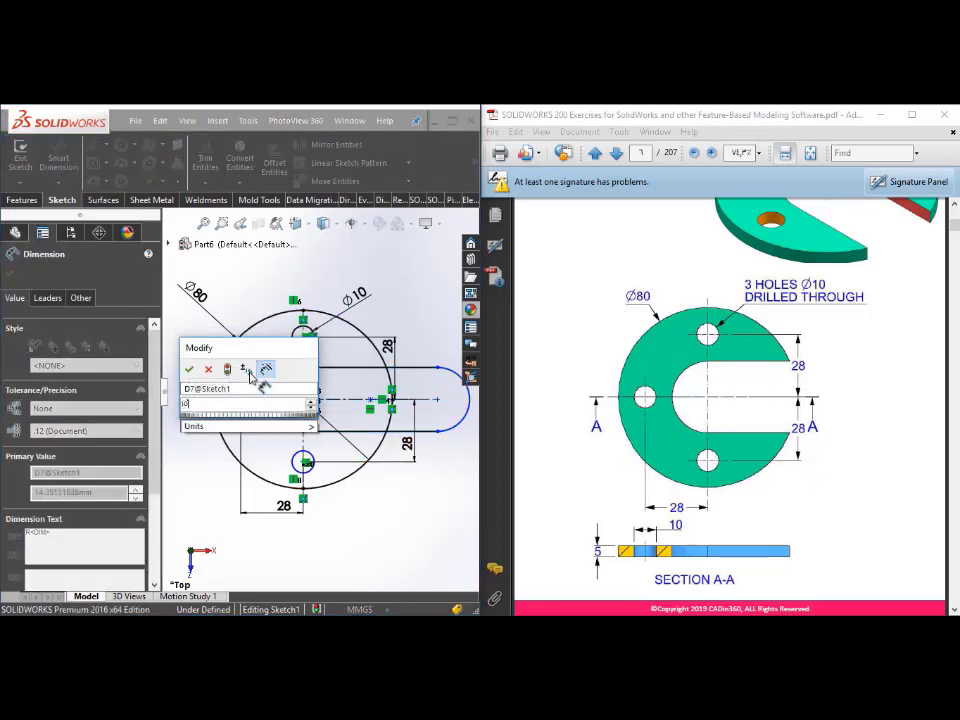
text(15)
key(Return)
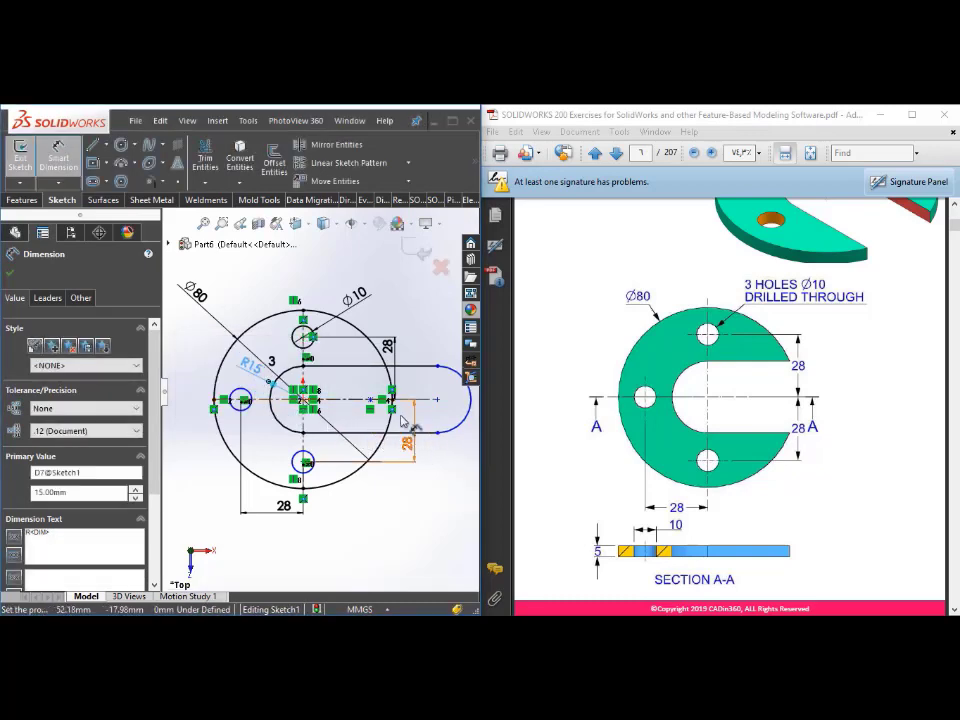
Step: Trim away the slot portion extending past the outer circle and the circle's arc across the slot opening
click(204, 153)
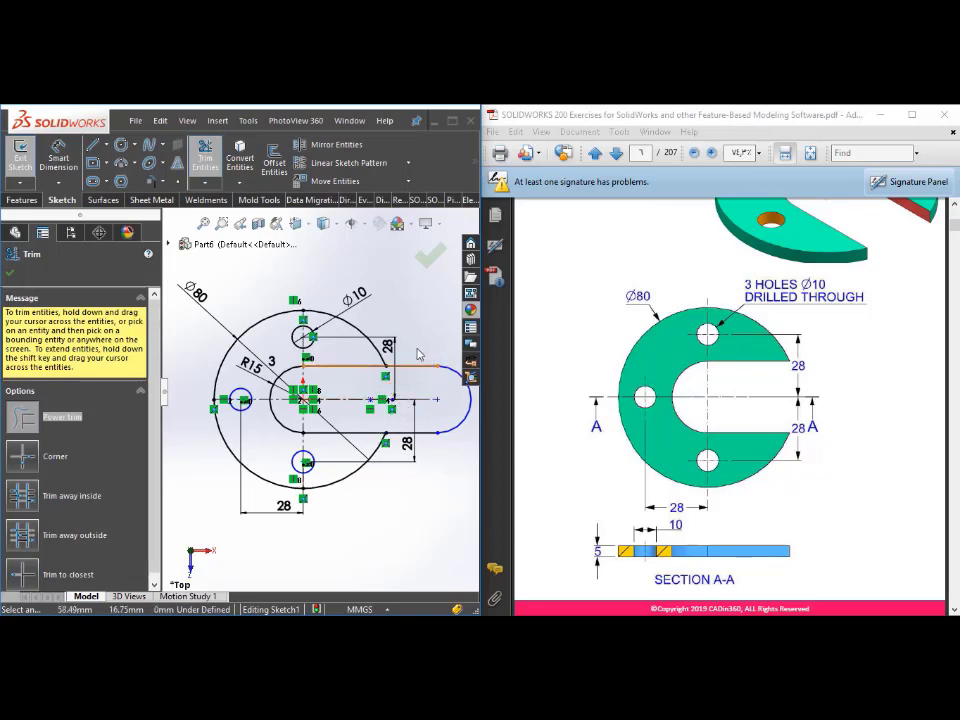
drag(413, 401, 415, 438)
click(445, 369)
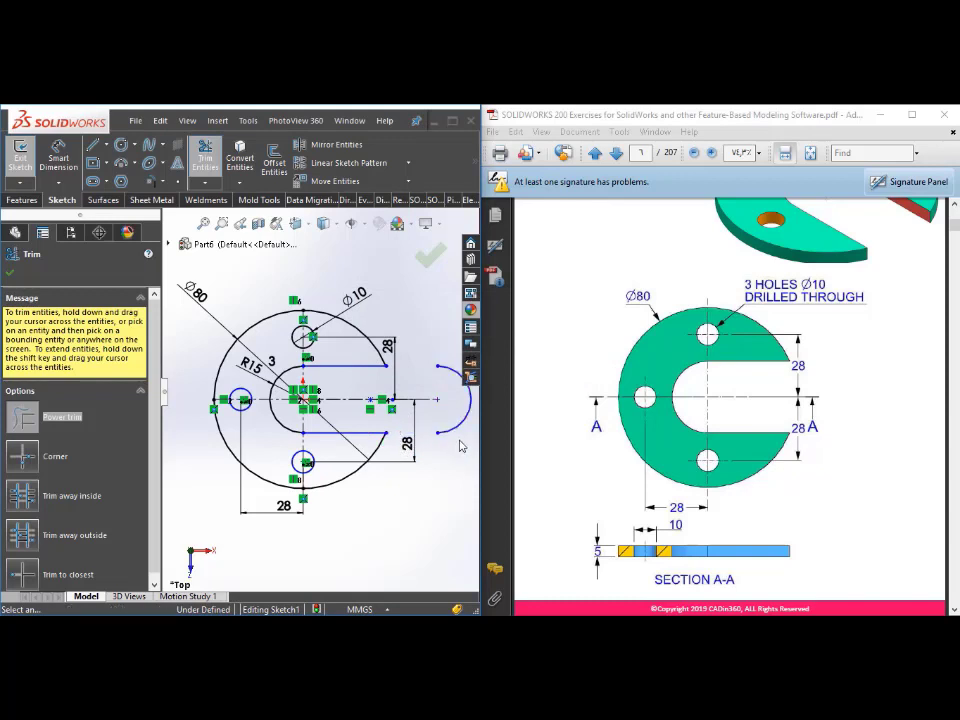
scroll(345, 433, down, 2)
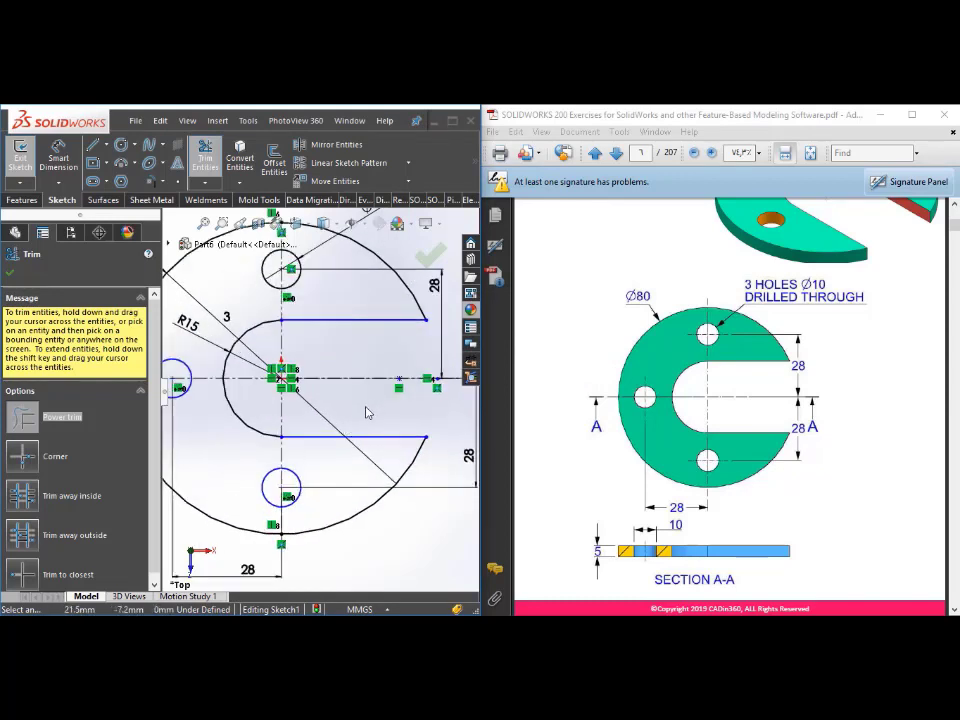
scroll(378, 420, up, 1)
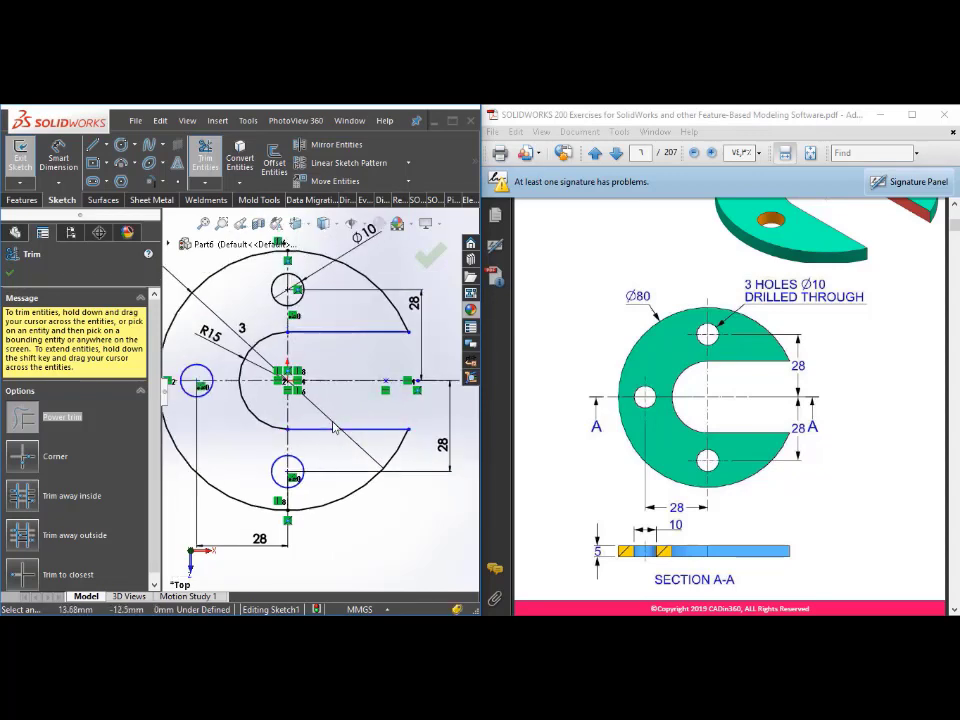
scroll(349, 419, down, 1)
scroll(349, 419, up, 2)
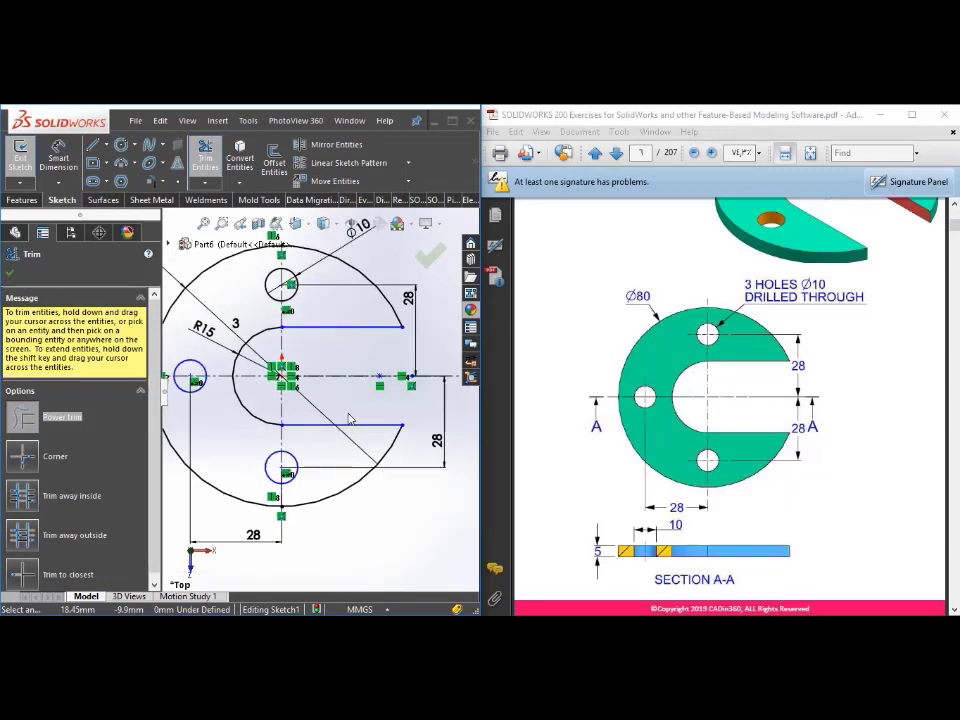
key(Escape)
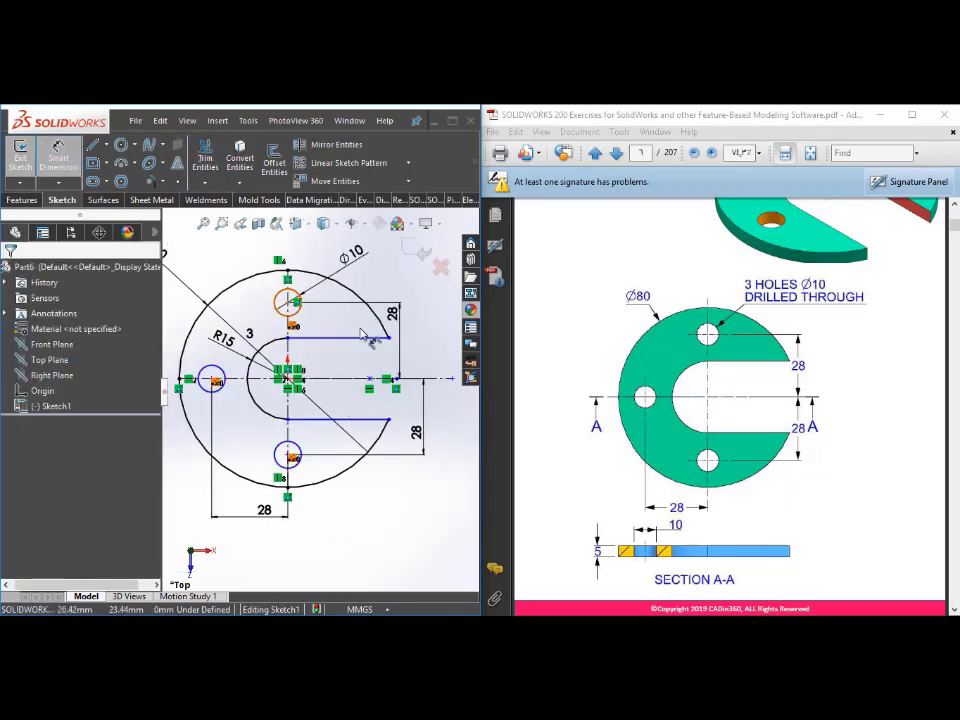
Step: Dimension the distances from the slot's upper and lower straight edges to the horizontal centerline
click(368, 338)
click(349, 380)
click(349, 366)
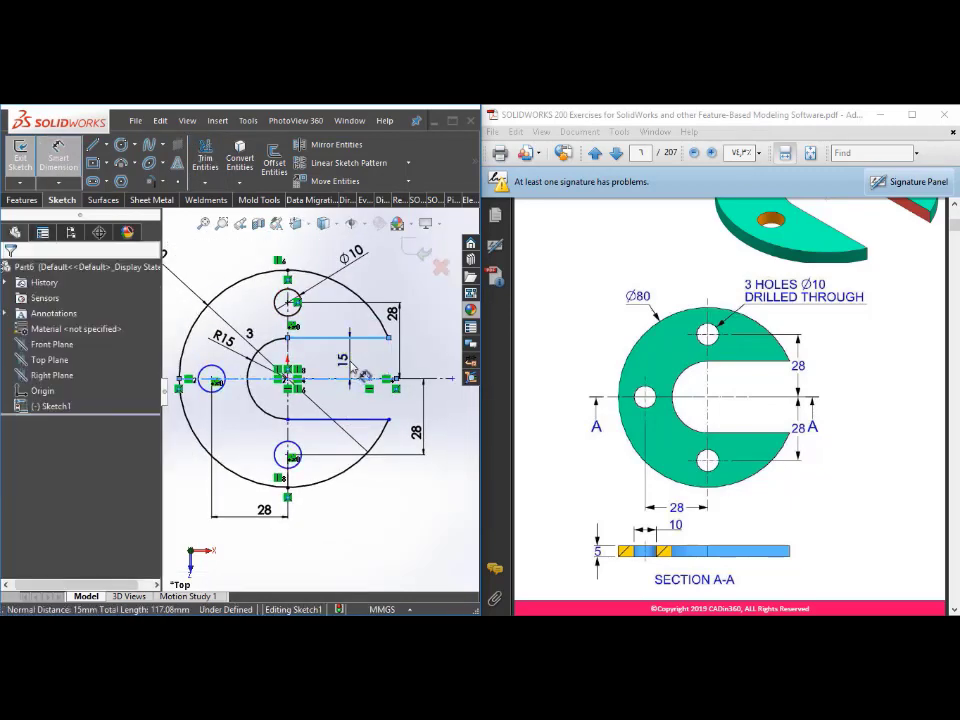
click(290, 357)
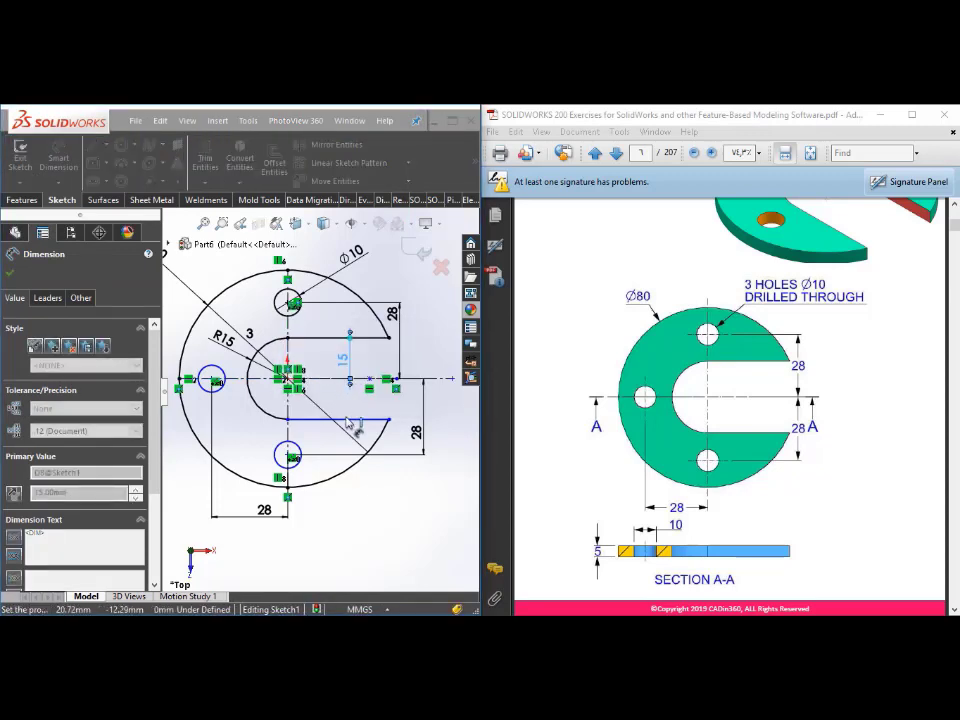
click(349, 418)
click(334, 378)
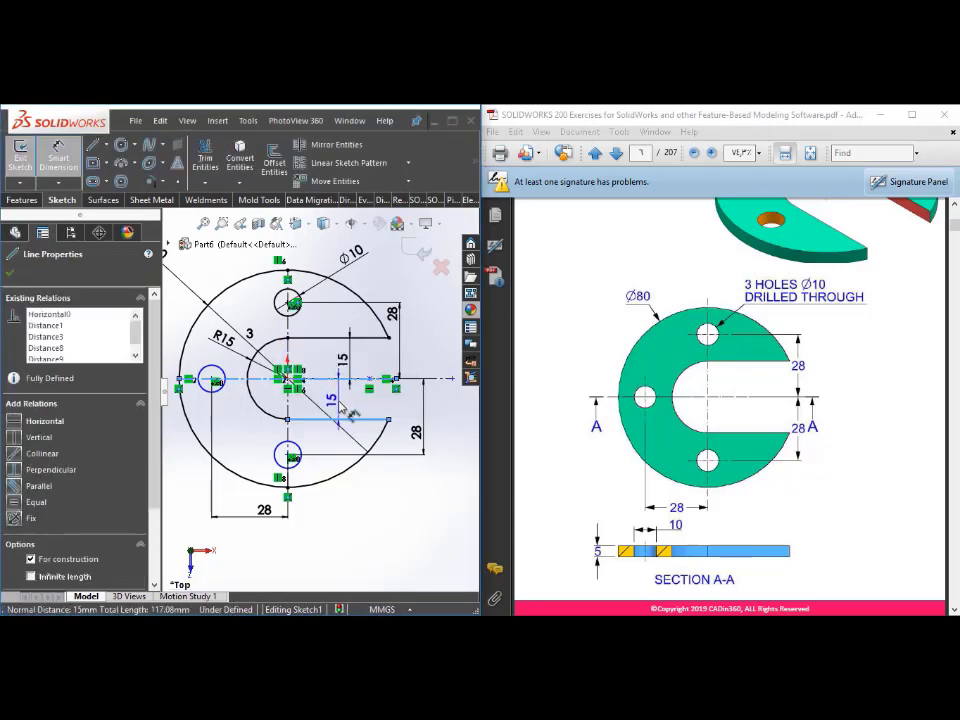
click(342, 403)
key(Return)
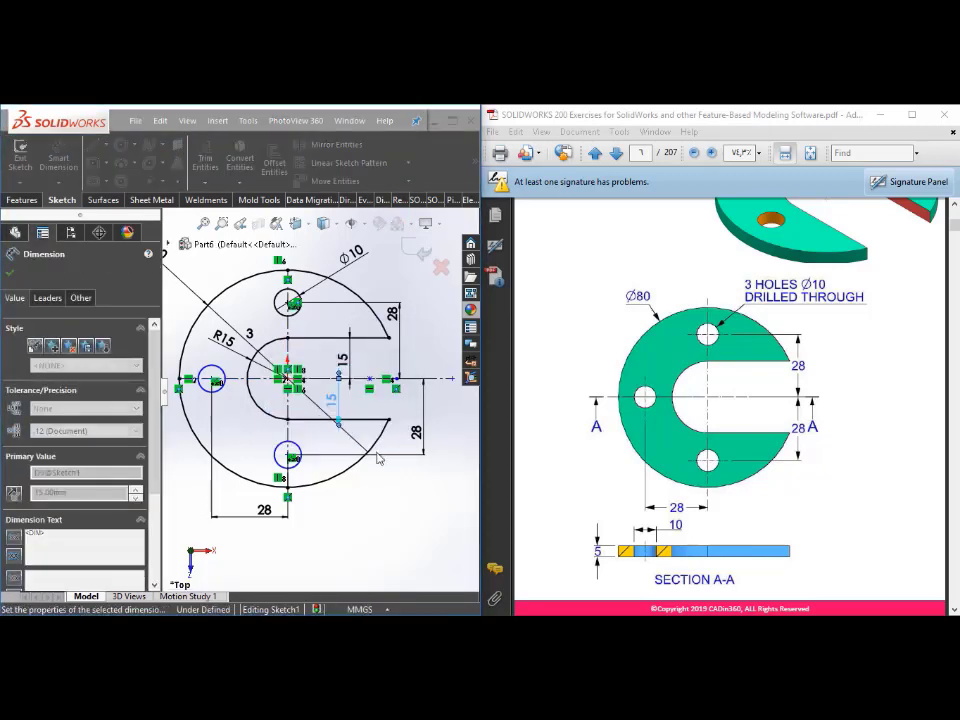
Step: Add an aligned dimension between the centres of the left and upper holes
scroll(365, 475, up, 3)
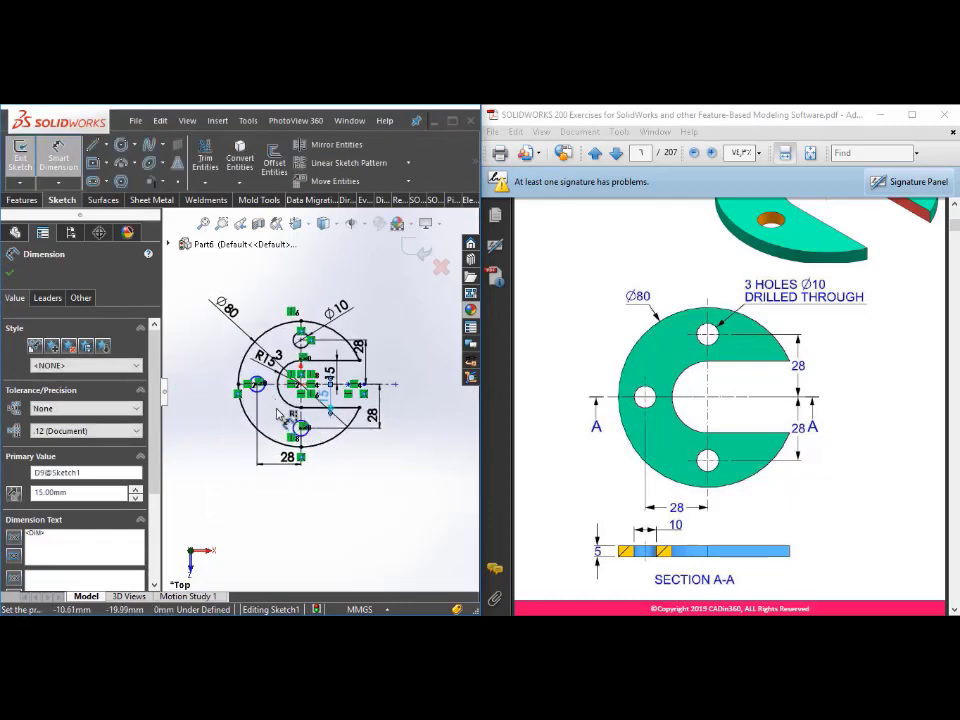
scroll(260, 393, down, 5)
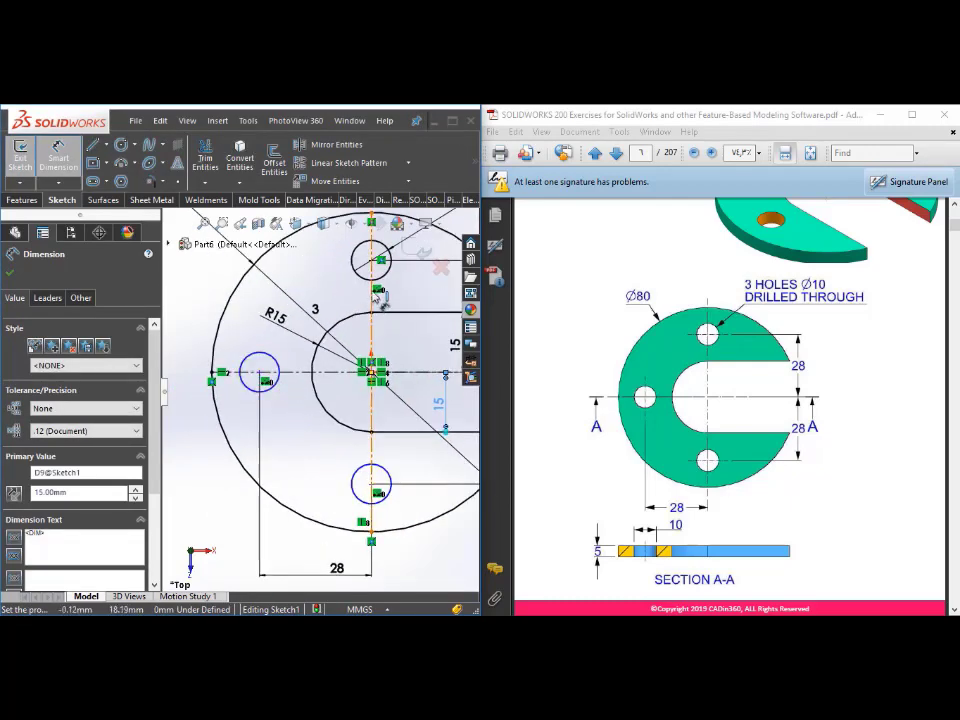
click(260, 373)
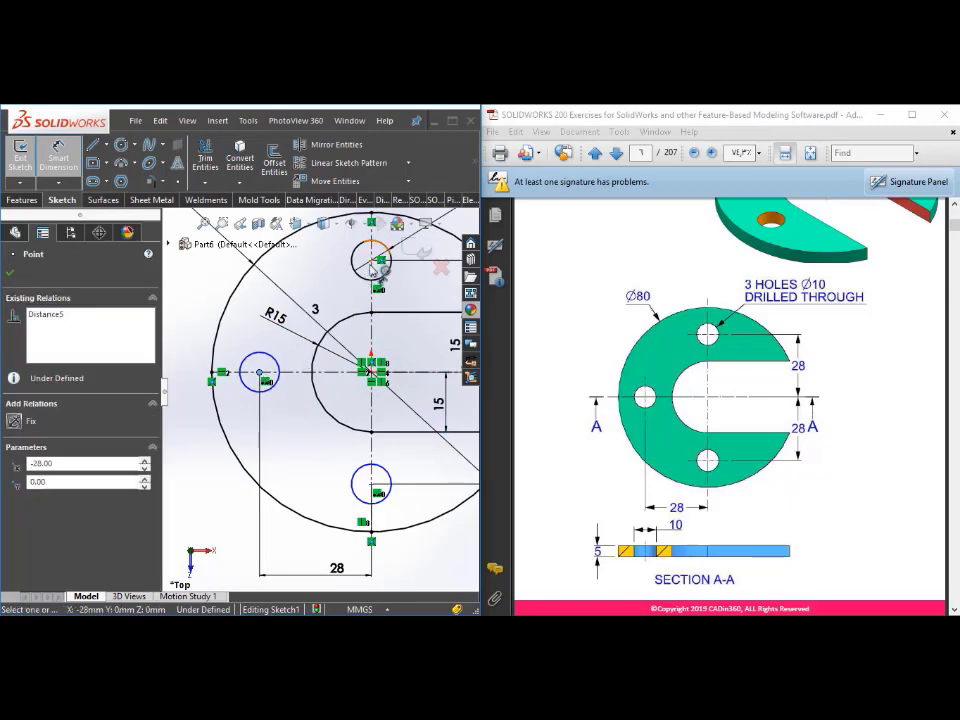
click(372, 261)
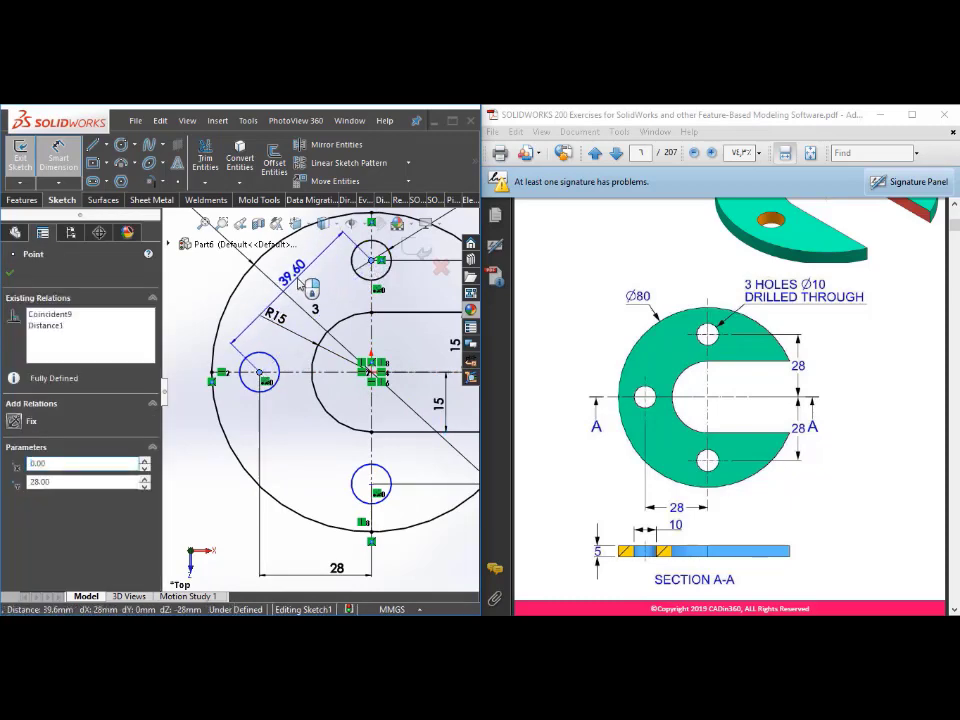
click(297, 288)
key(Return)
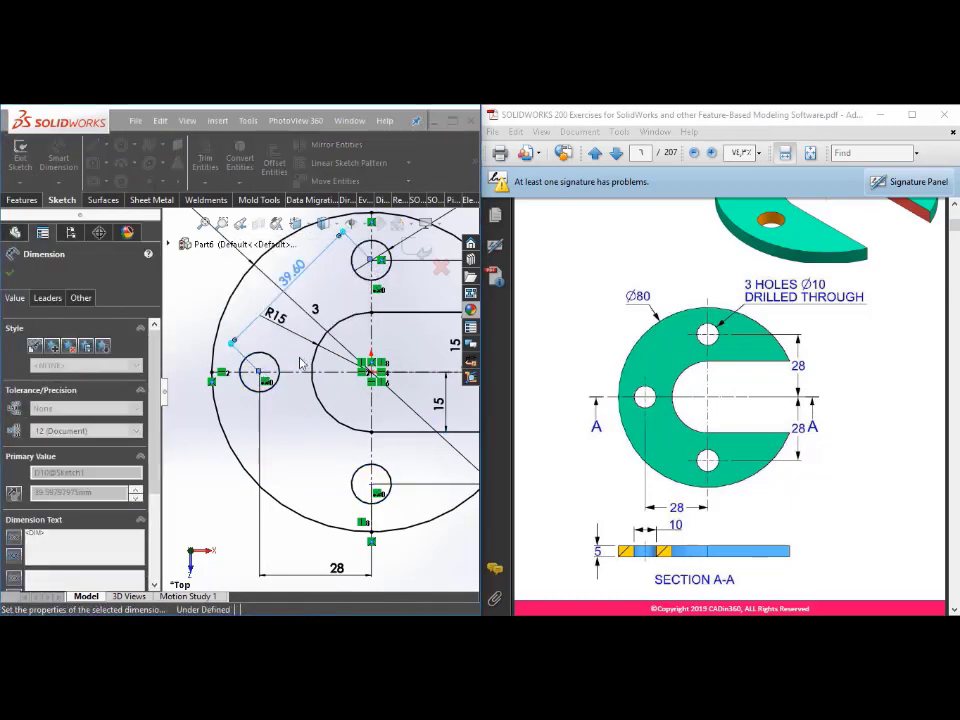
Step: Exit the slotted disc's sketch
scroll(316, 395, up, 2)
scroll(325, 430, up, 3)
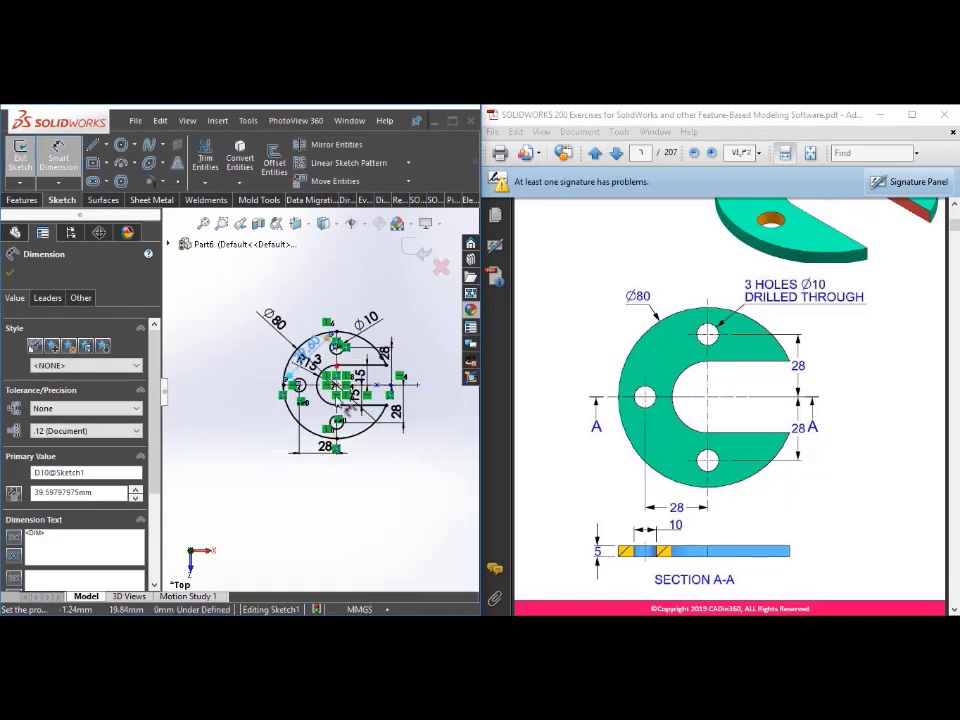
mouse_move(257, 449)
middle_down()
mouse_move(191, 386)
mouse_move(250, 410)
mouse_move(300, 397)
middle_up()
click(416, 250)
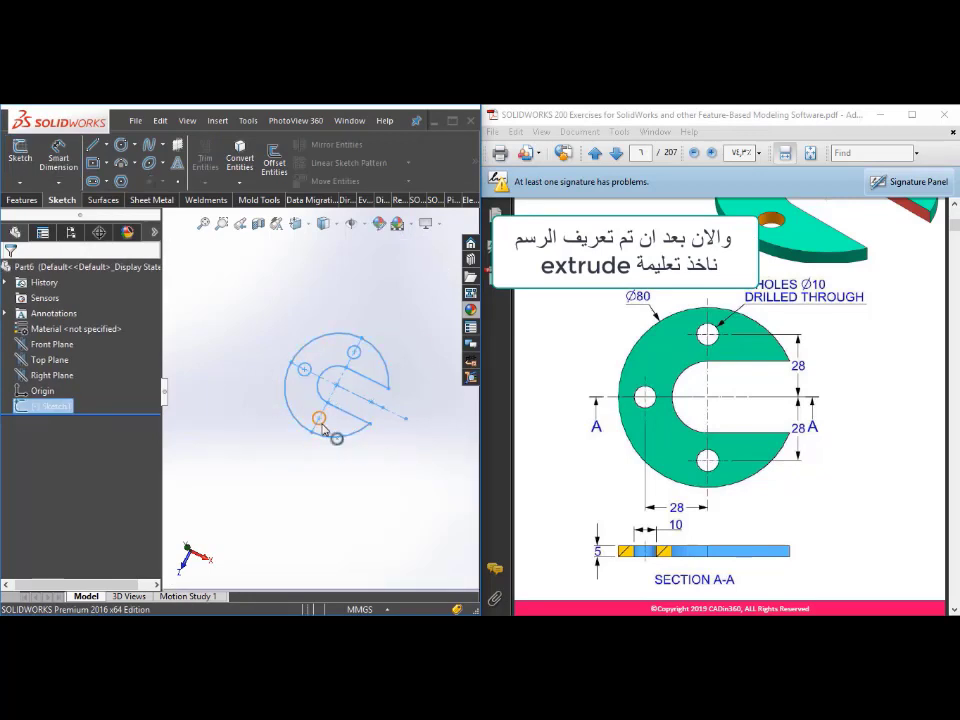
Step: Extrude the slotted disc sketch from the sketch plane as a Blind boss 5 mm deep
scroll(768, 317, up, 2)
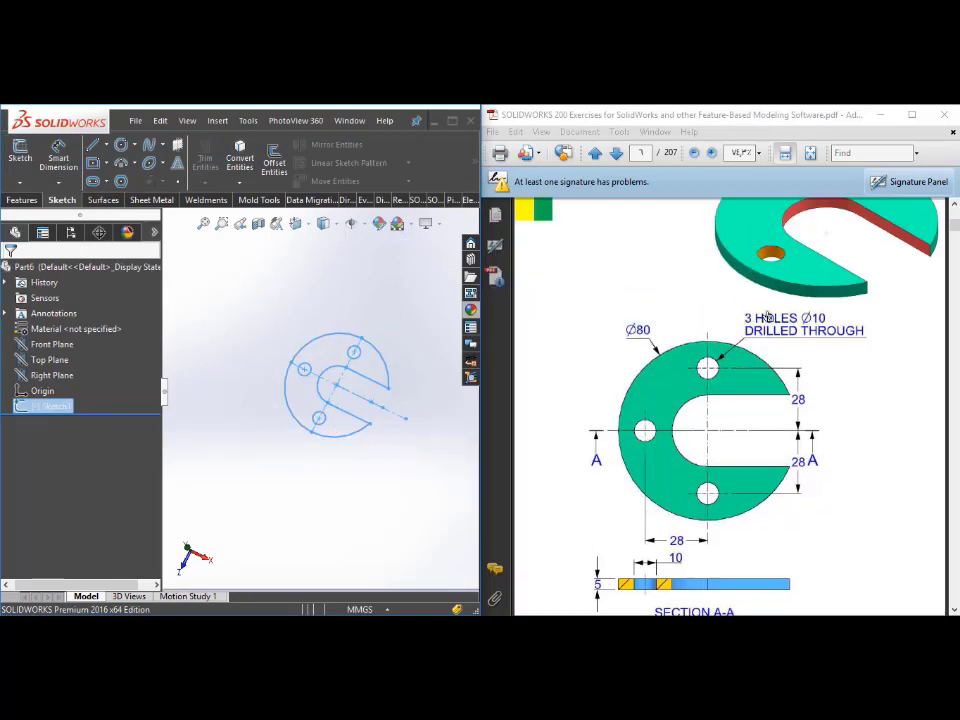
scroll(706, 427, down, 1)
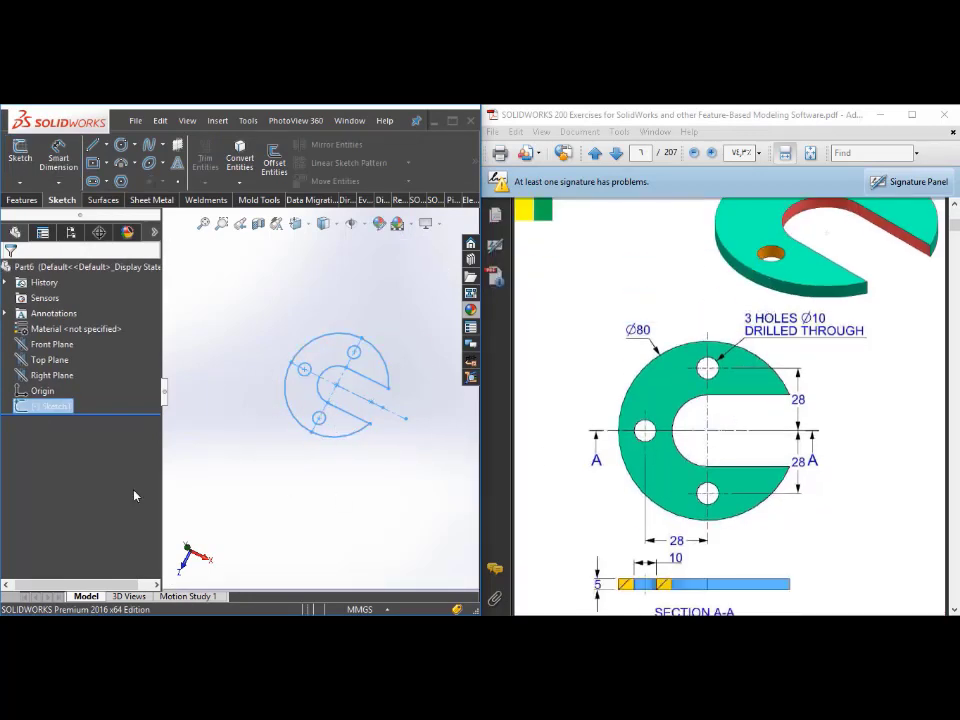
click(18, 201)
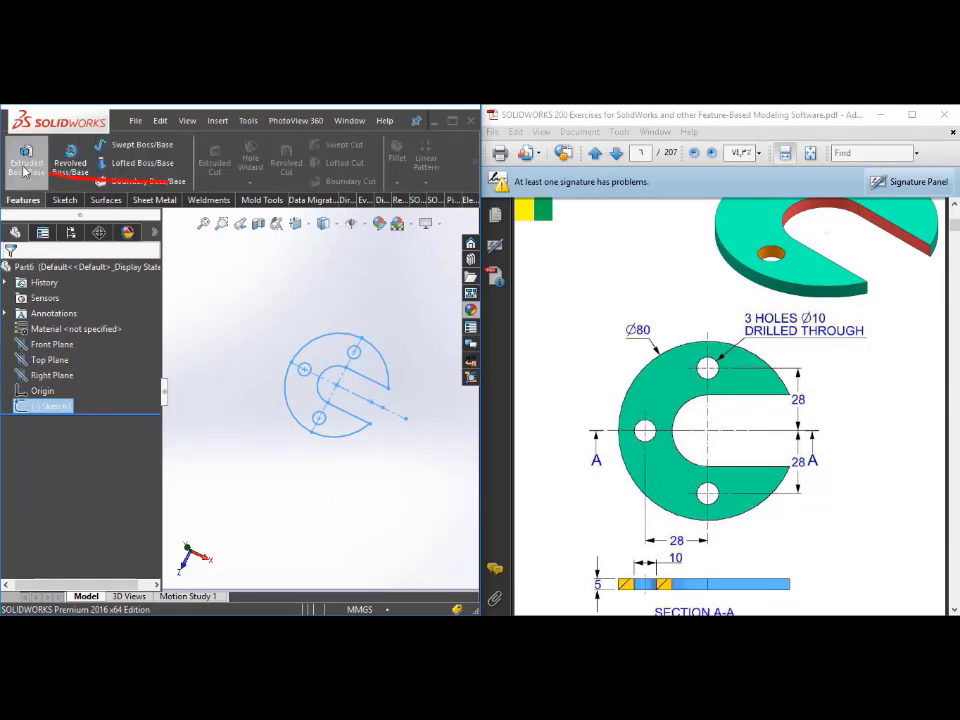
click(24, 165)
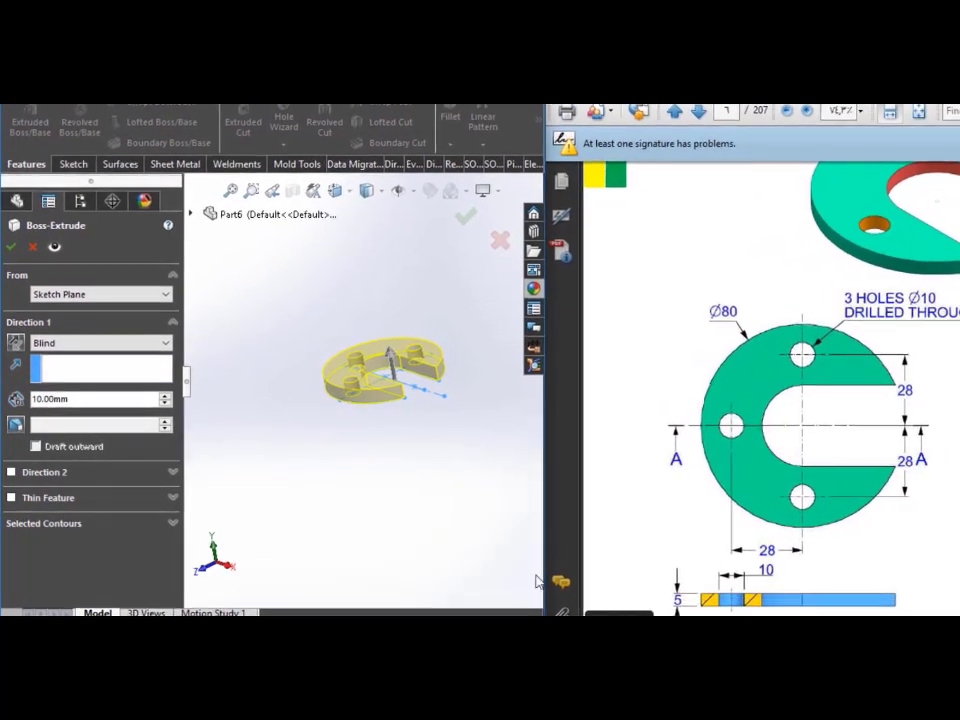
click(75, 400)
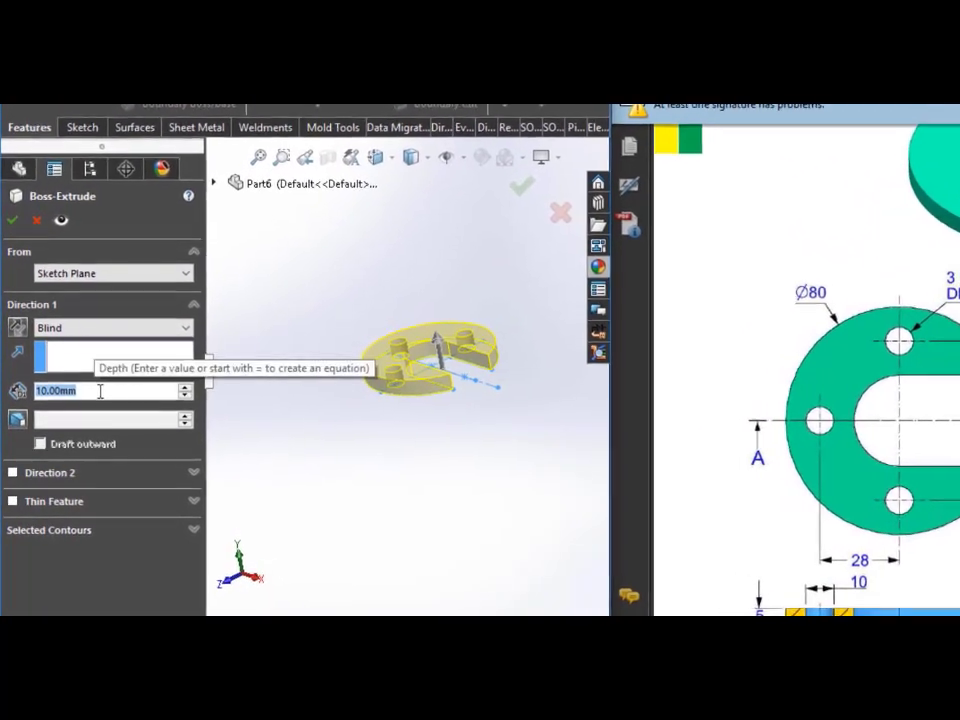
text(5)
key(Return)
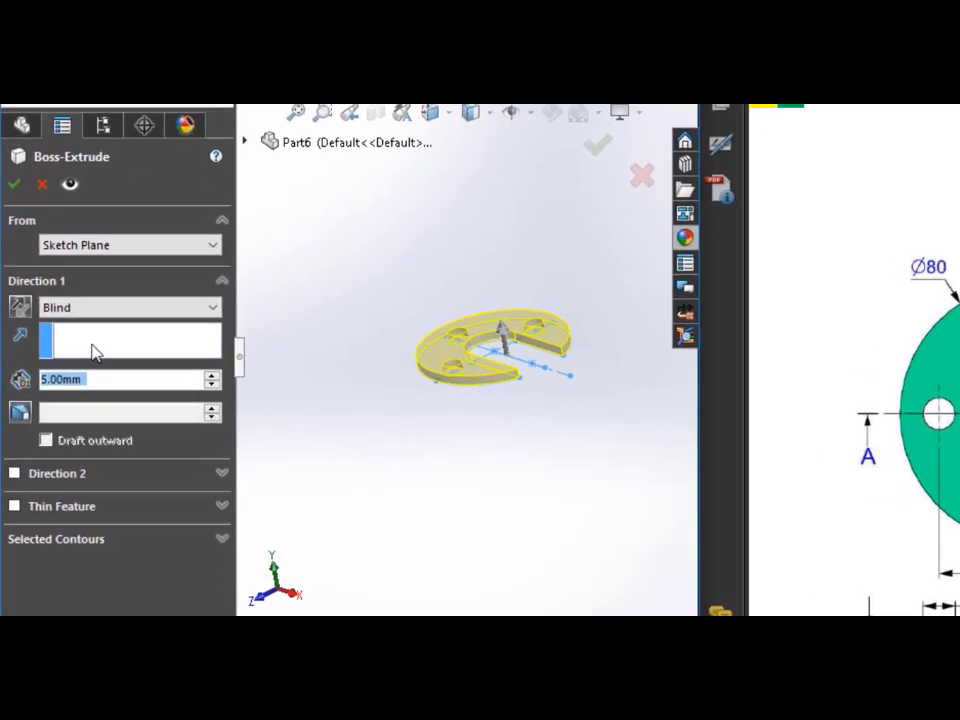
click(170, 313)
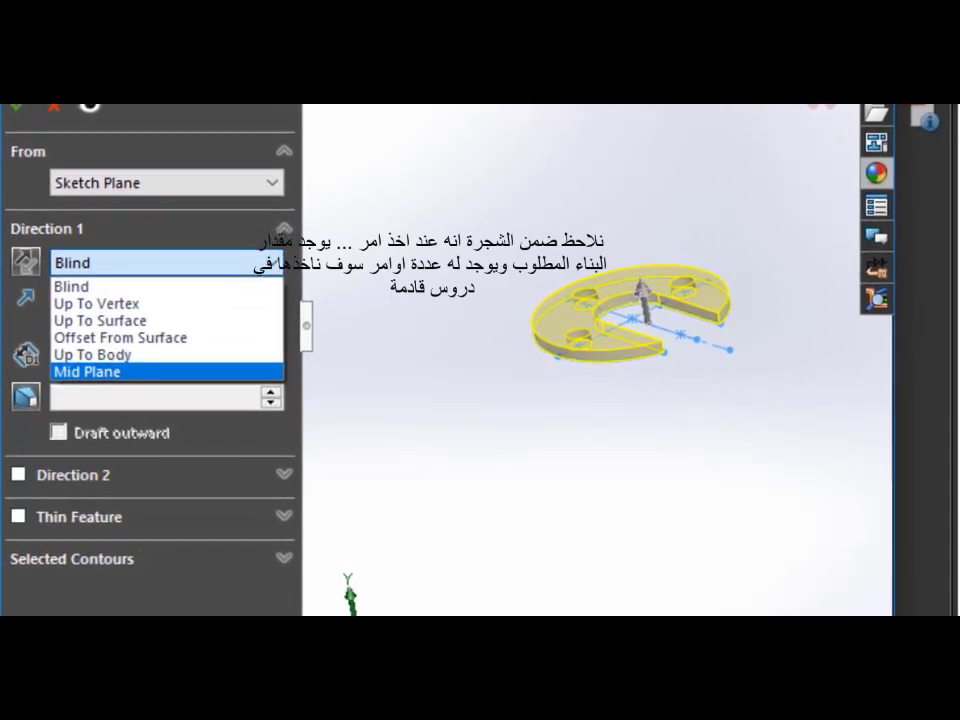
click(88, 289)
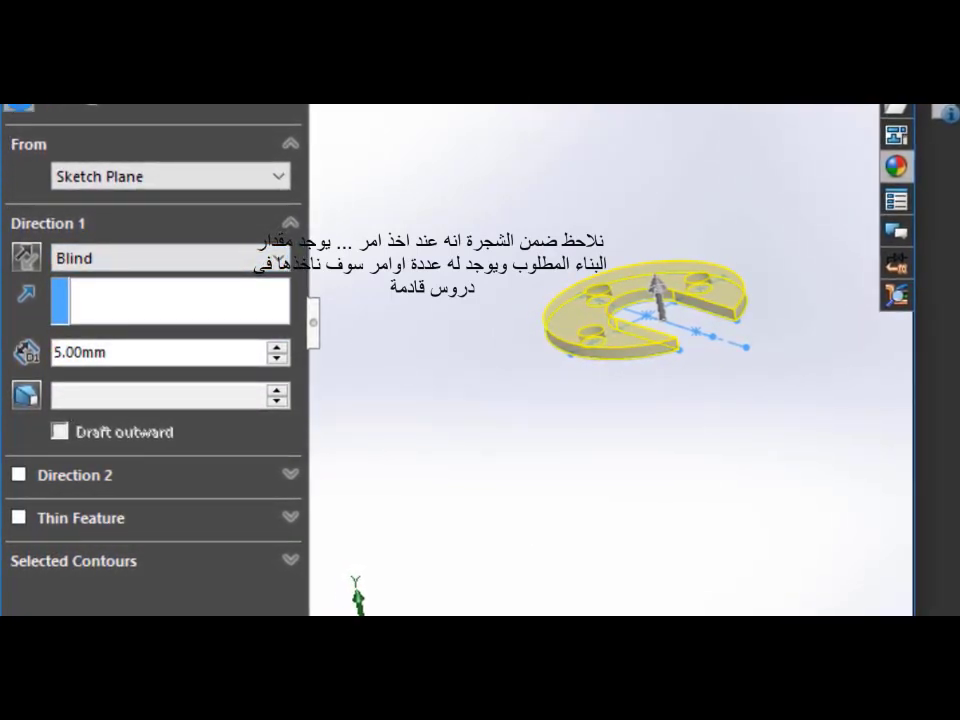
key(Return)
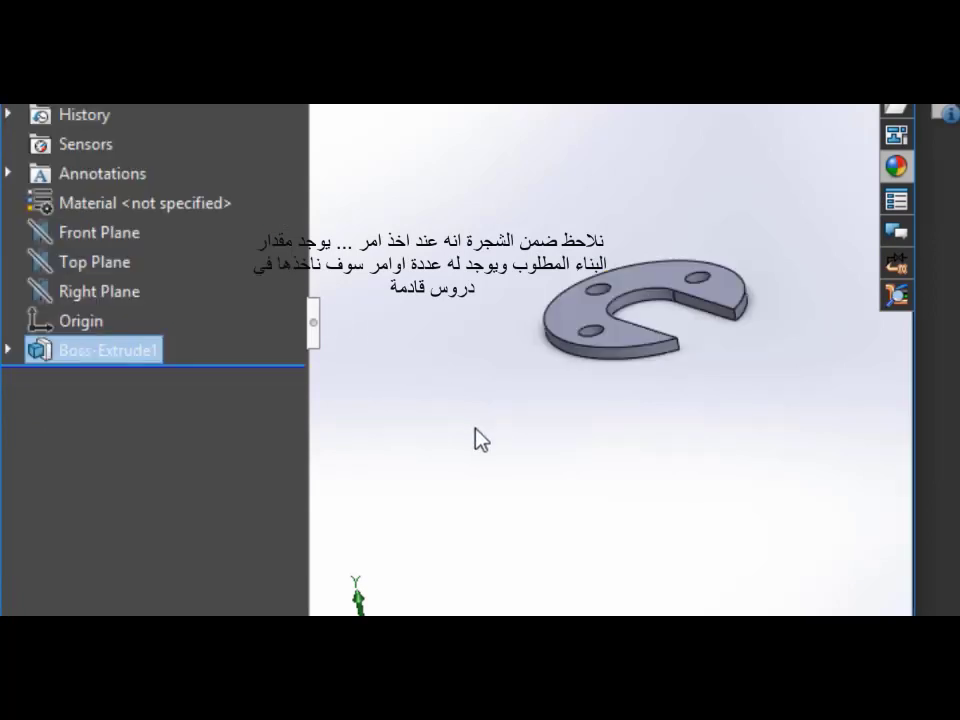
Step: Apply a cyan colour appearance to the extruded disc feature
scroll(590, 386, down, 1)
scroll(664, 413, up, 3)
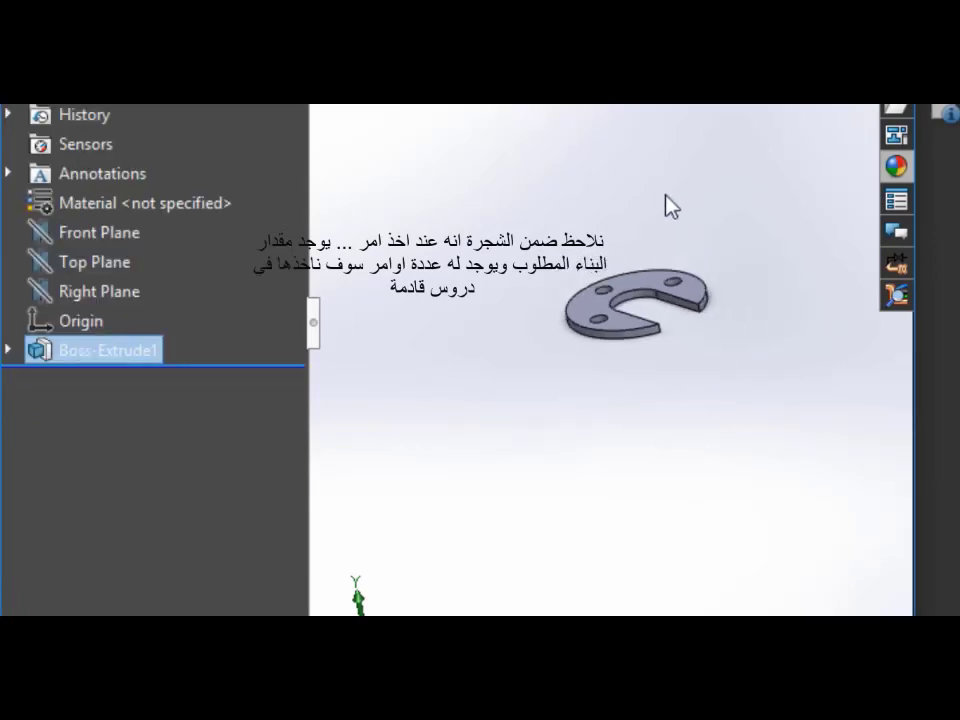
scroll(667, 197, down, 3)
middle_drag(634, 285, 638, 318)
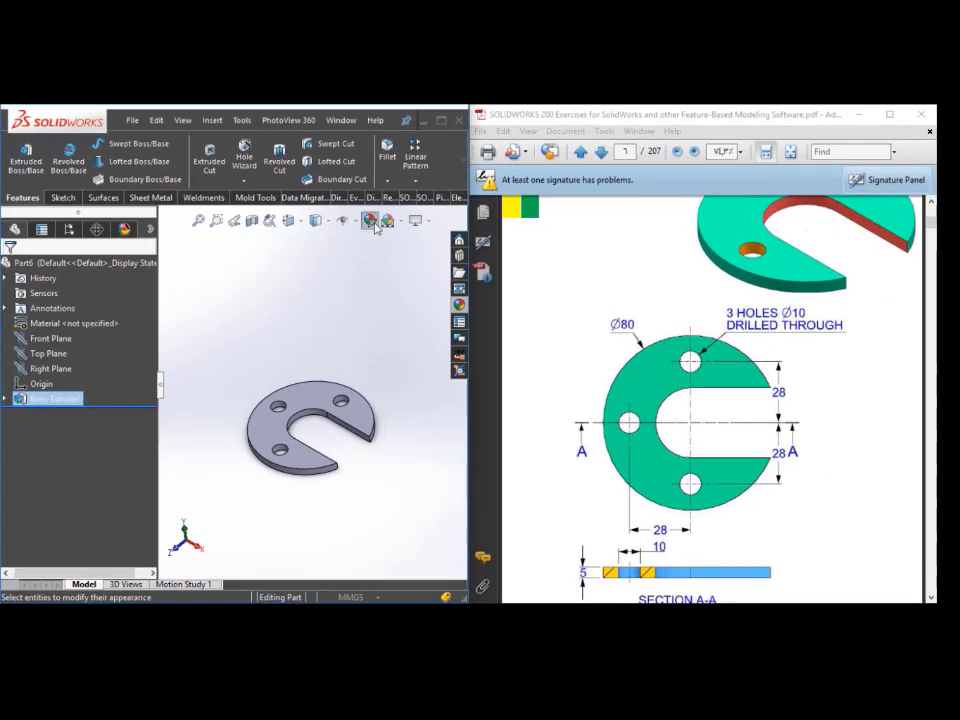
click(375, 219)
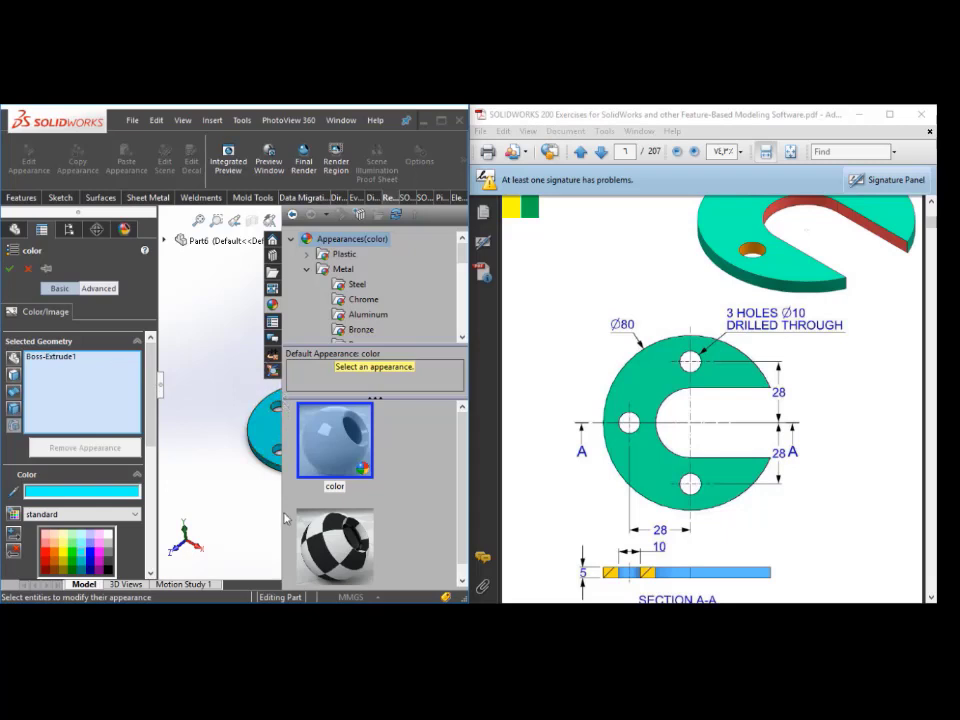
drag(282, 523, 386, 509)
click(10, 269)
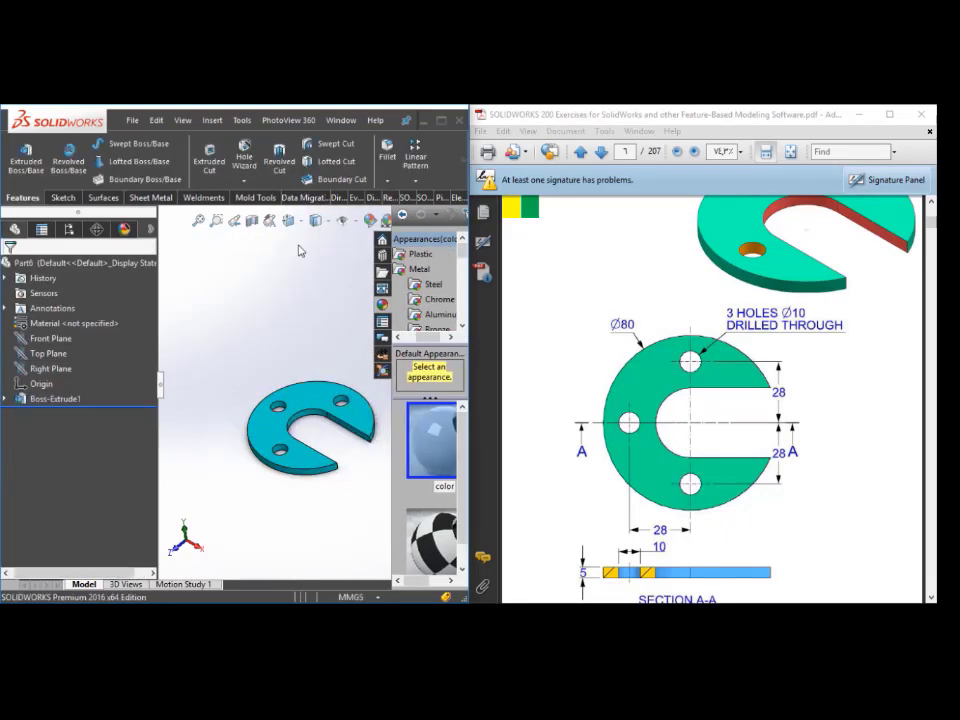
Step: Apply a red colour appearance to the inner faces of the open slot
click(357, 260)
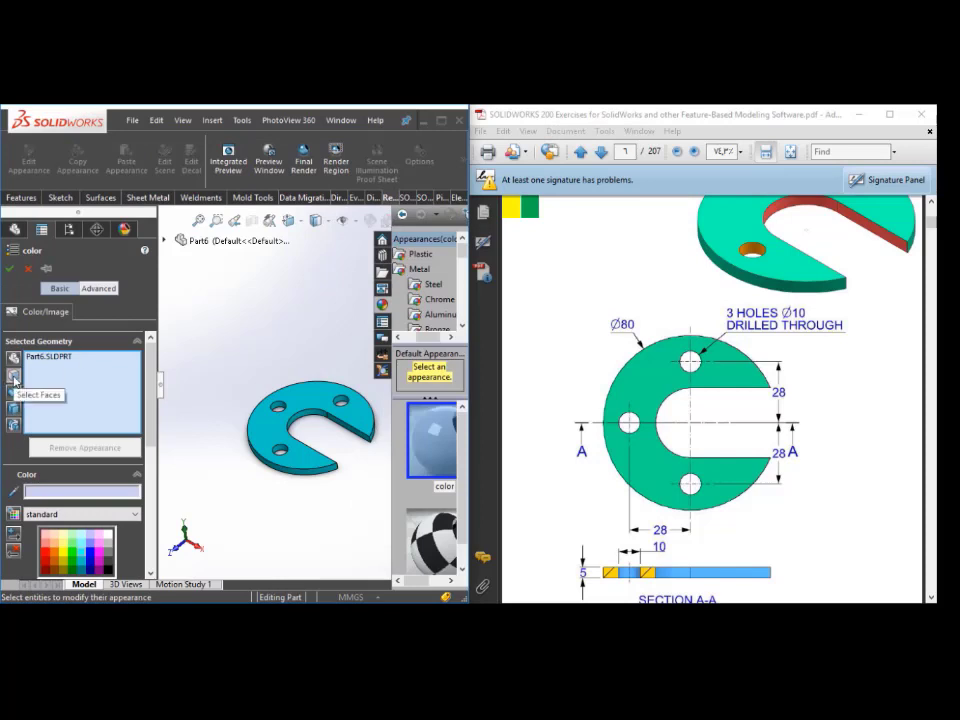
scroll(302, 396, down, 5)
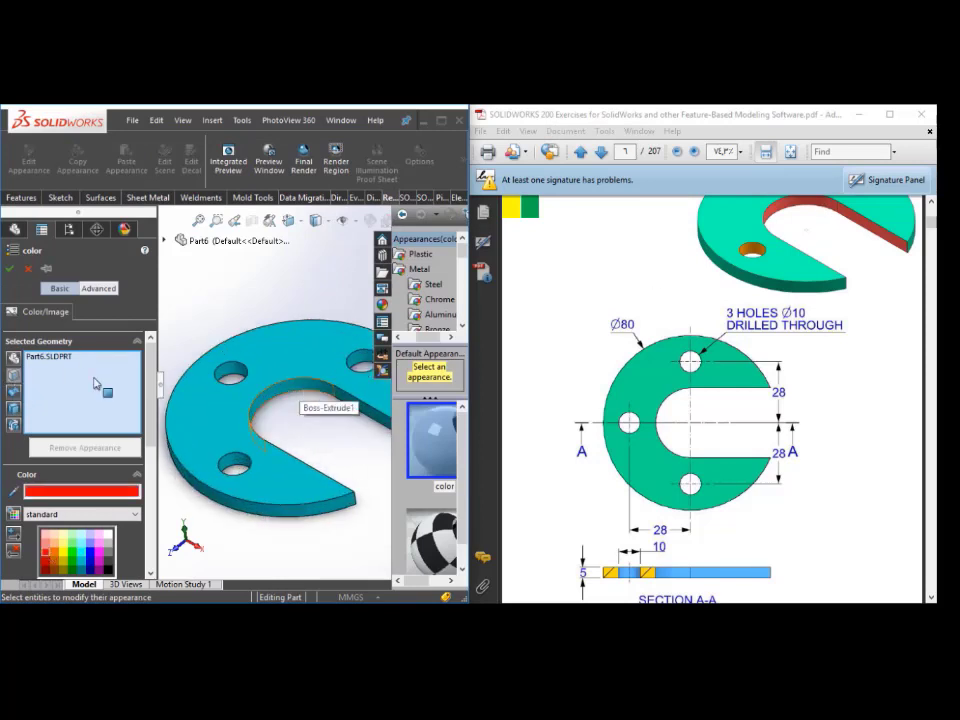
click(298, 390)
scroll(346, 410, up, 4)
middle_drag(346, 412, 368, 446)
click(290, 447)
click(9, 268)
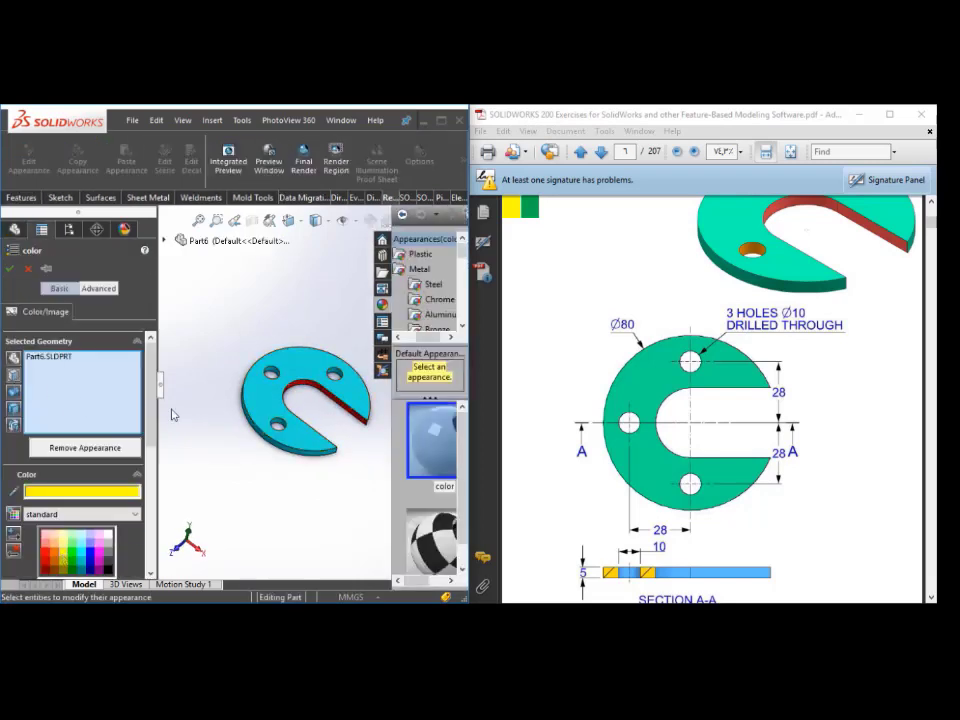
Step: Apply a yellow colour appearance to the inner faces of the three holes
scroll(281, 378, down, 7)
click(281, 371)
scroll(284, 382, up, 2)
click(317, 491)
scroll(328, 480, up, 1)
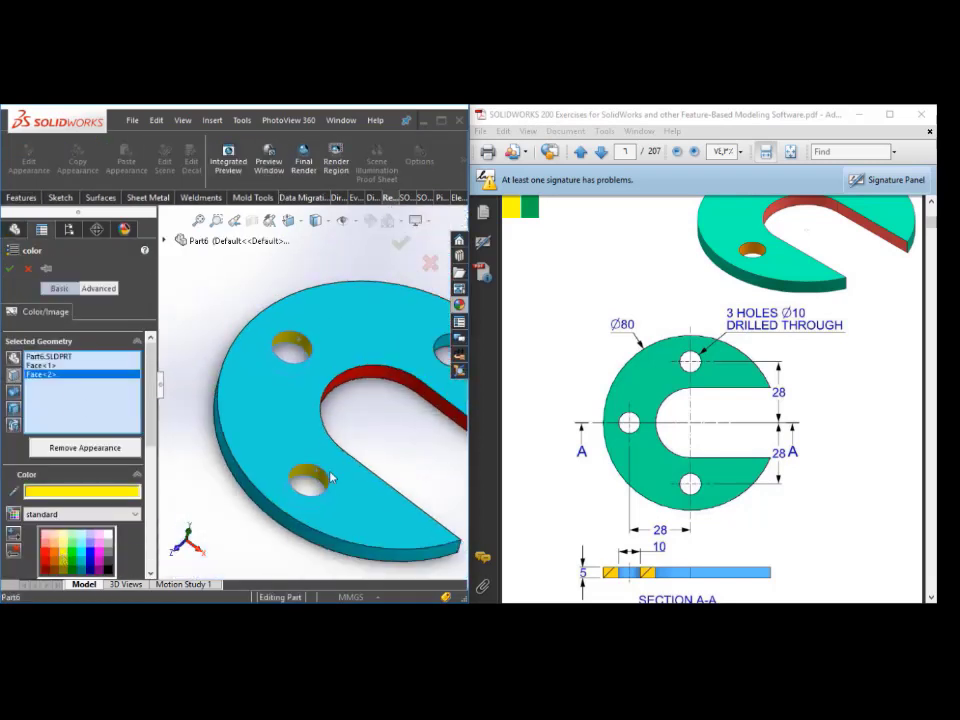
scroll(407, 368, down, 3)
scroll(311, 476, up, 5)
click(11, 268)
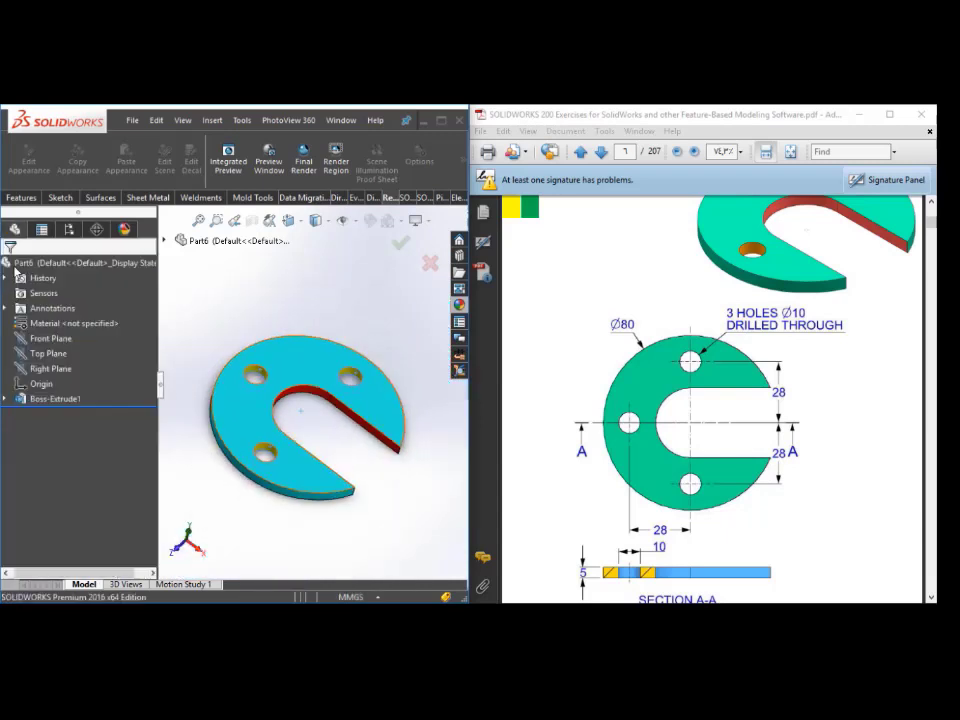
middle_drag(320, 498, 338, 486)
scroll(388, 492, up, 1)
scroll(305, 383, down, 1)
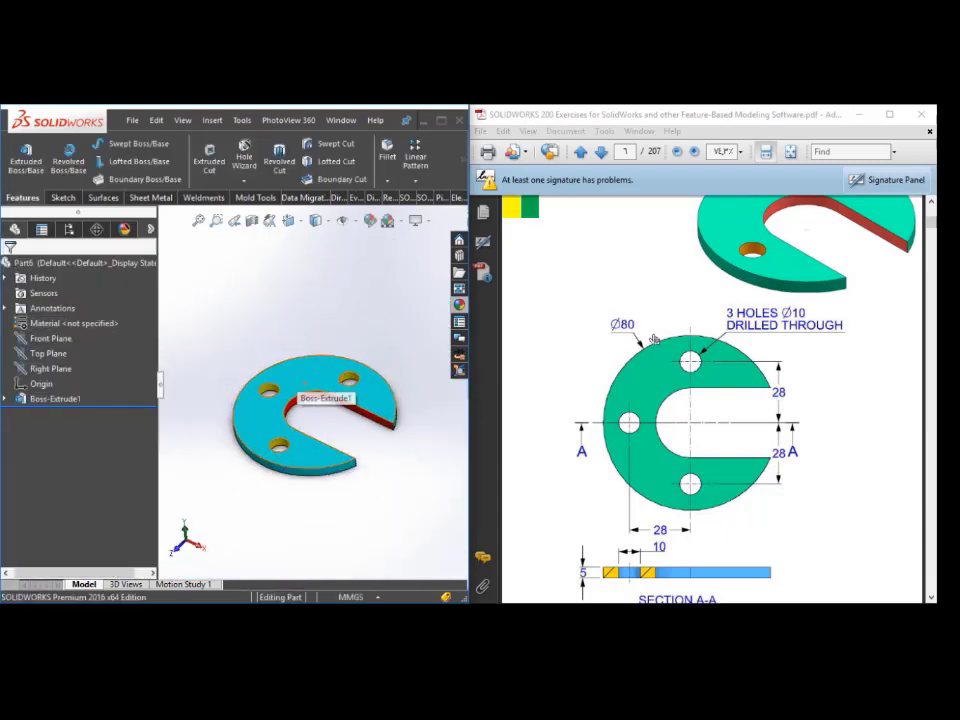
scroll(654, 340, up, 2)
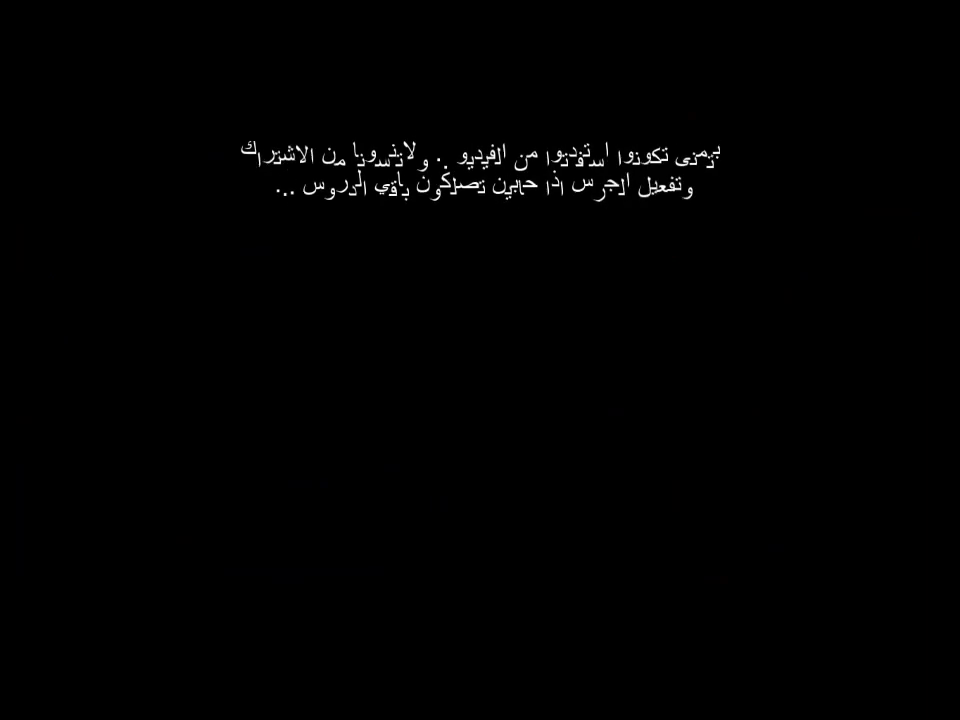